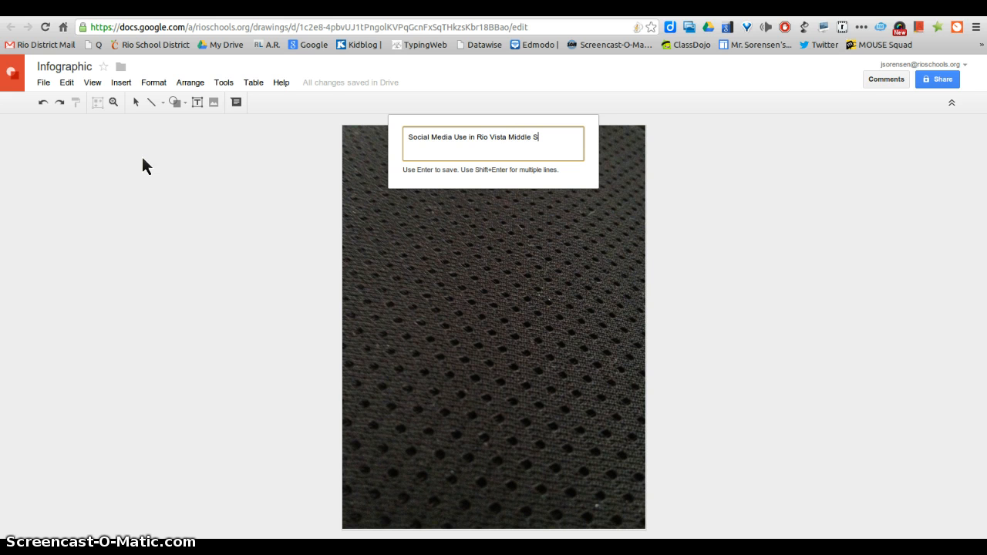
- Insert the word art title "Social Media Use in Rio Vista Middle School" and move it near the top of the page
{"action": "key", "text": "Return"}
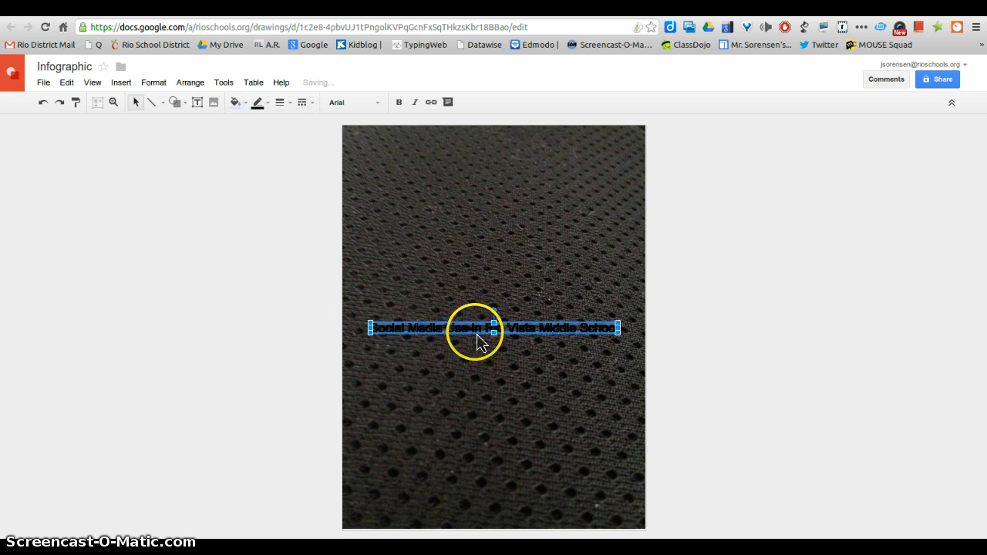
{"action": "left_click_drag", "start_coordinate": [477, 332], "coordinate": [477, 164]}
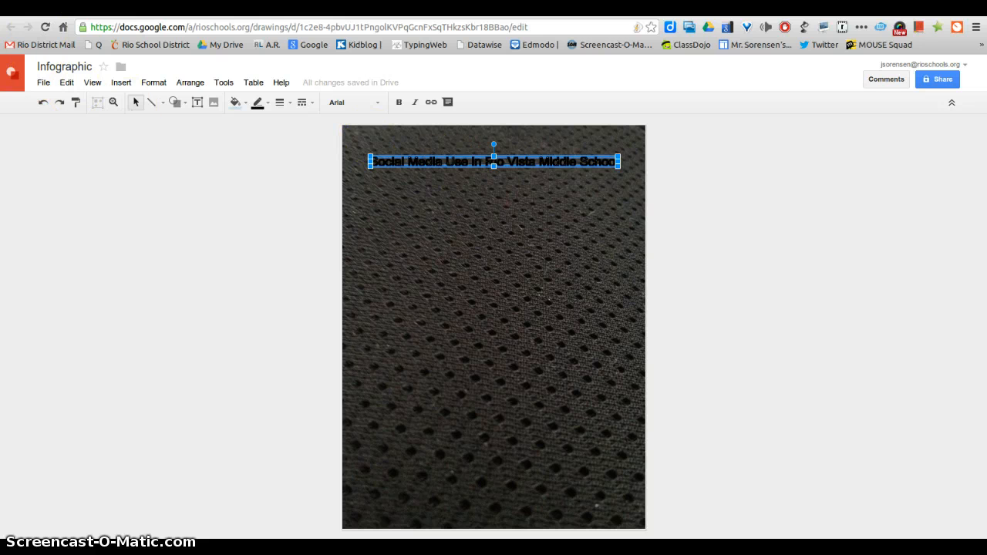
- Send the dark mesh background image to the back of the drawing
{"action": "left_click", "coordinate": [398, 202]}
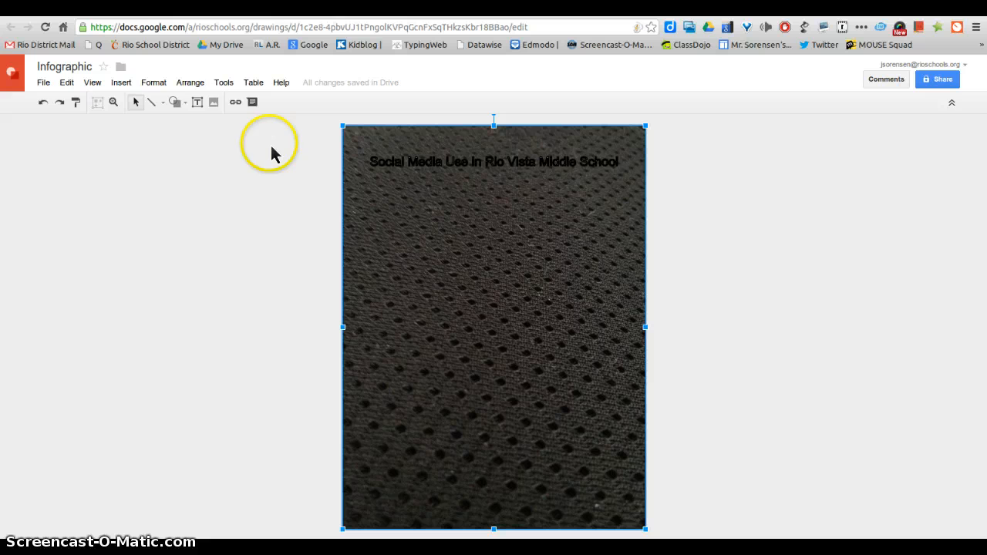
{"action": "left_click", "coordinate": [193, 90]}
{"action": "mouse_move", "coordinate": [205, 107]}
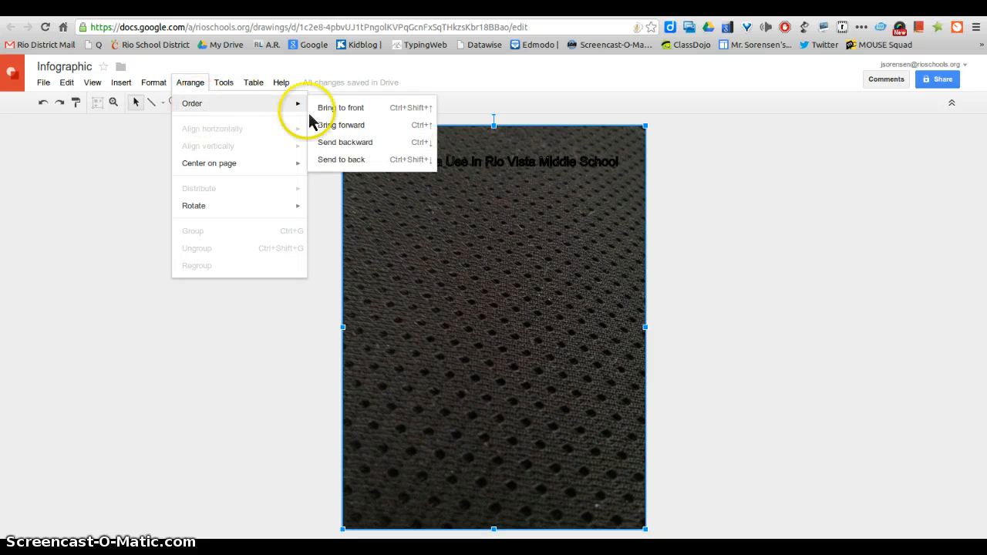
{"action": "left_click", "coordinate": [342, 161]}
- Try red, green and blue as the title word art's line color, and set it to white
{"action": "left_click", "coordinate": [420, 162]}
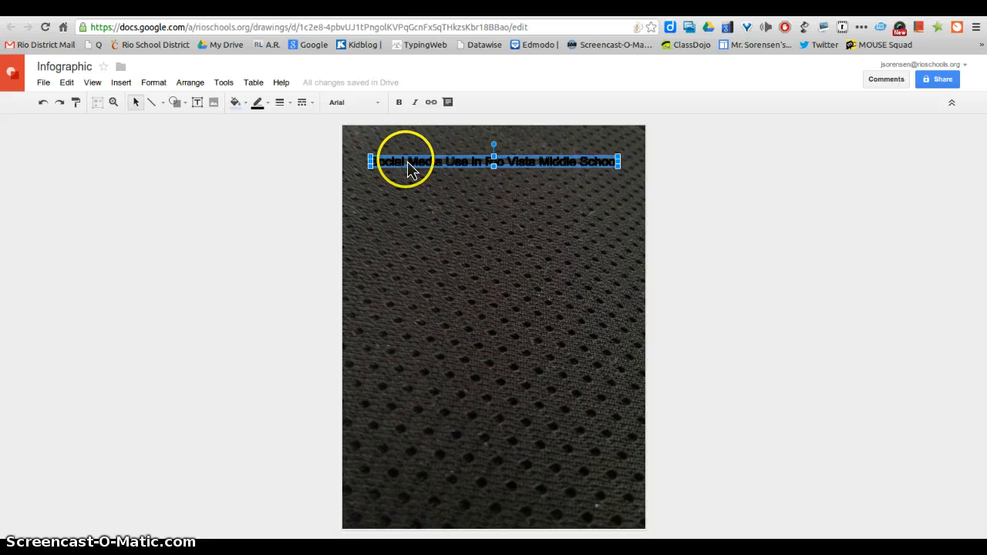
{"action": "left_click", "coordinate": [266, 106]}
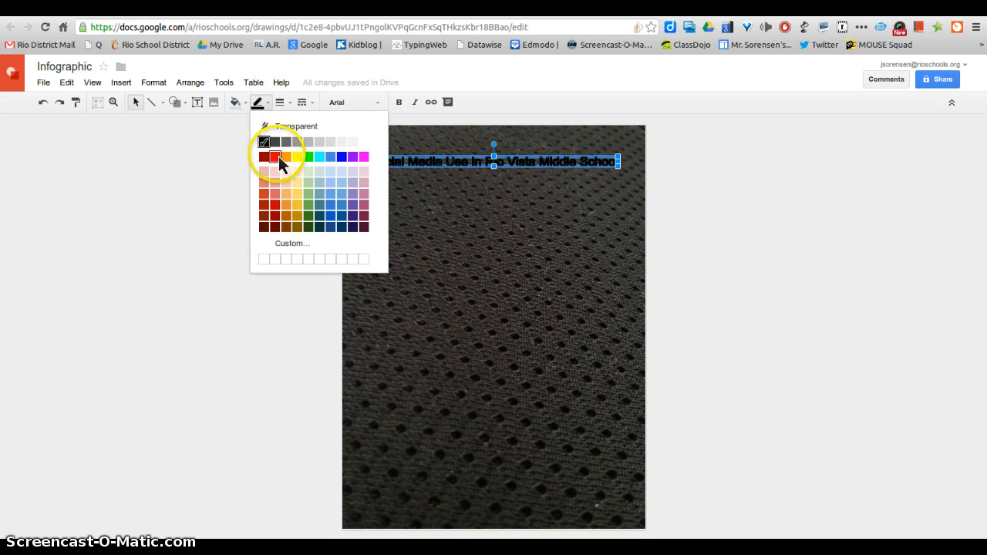
{"action": "left_click", "coordinate": [277, 157]}
{"action": "left_click", "coordinate": [270, 106]}
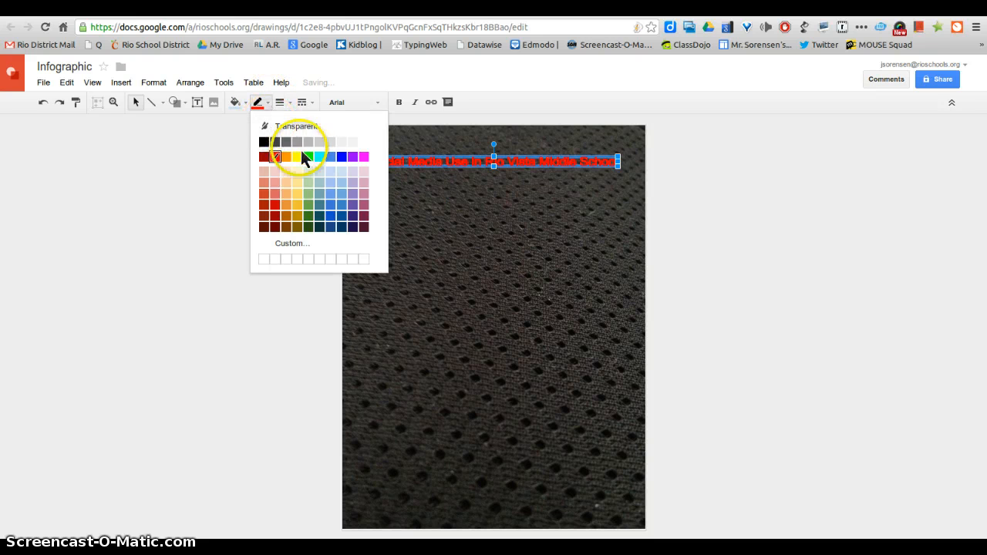
{"action": "left_click", "coordinate": [308, 157]}
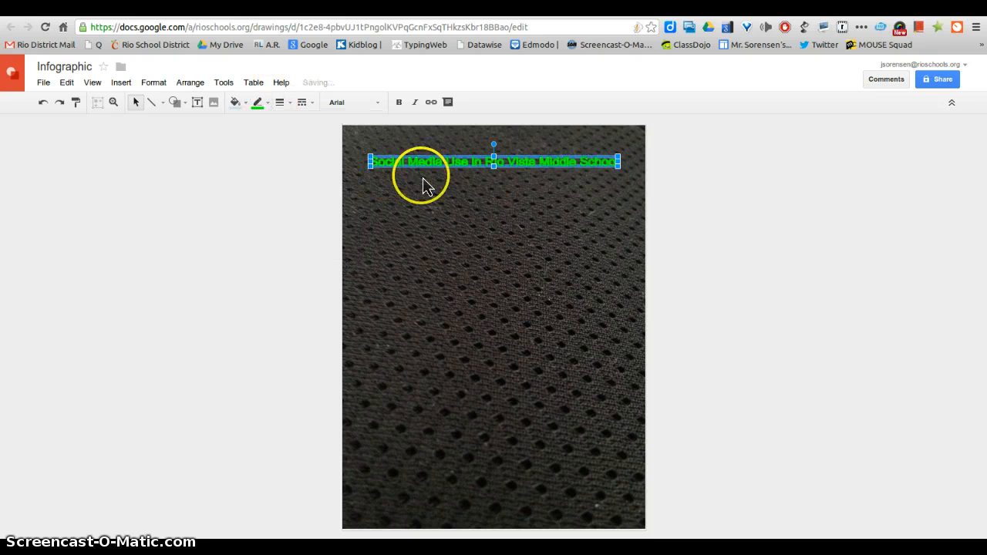
{"action": "left_click", "coordinate": [268, 106]}
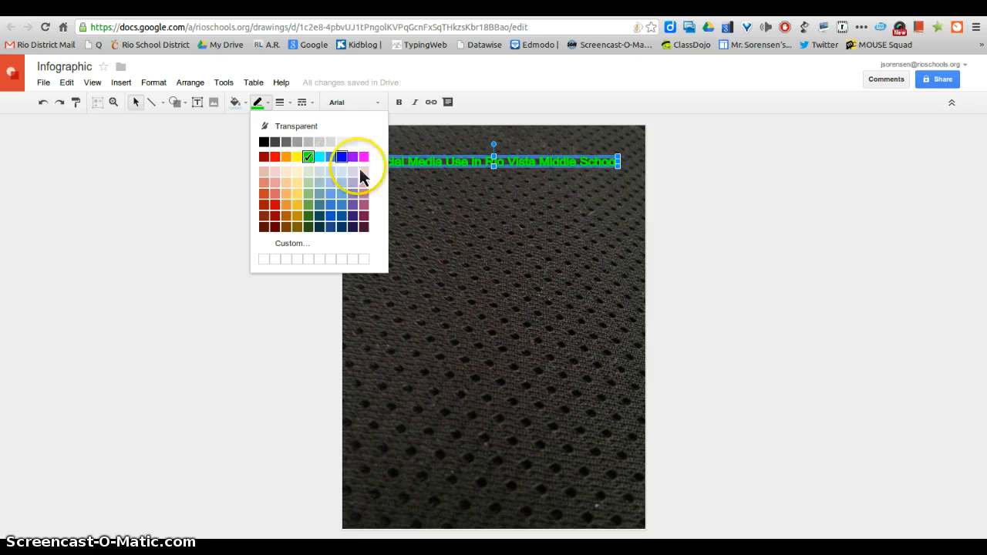
{"action": "left_click", "coordinate": [342, 157]}
{"action": "left_click", "coordinate": [268, 108]}
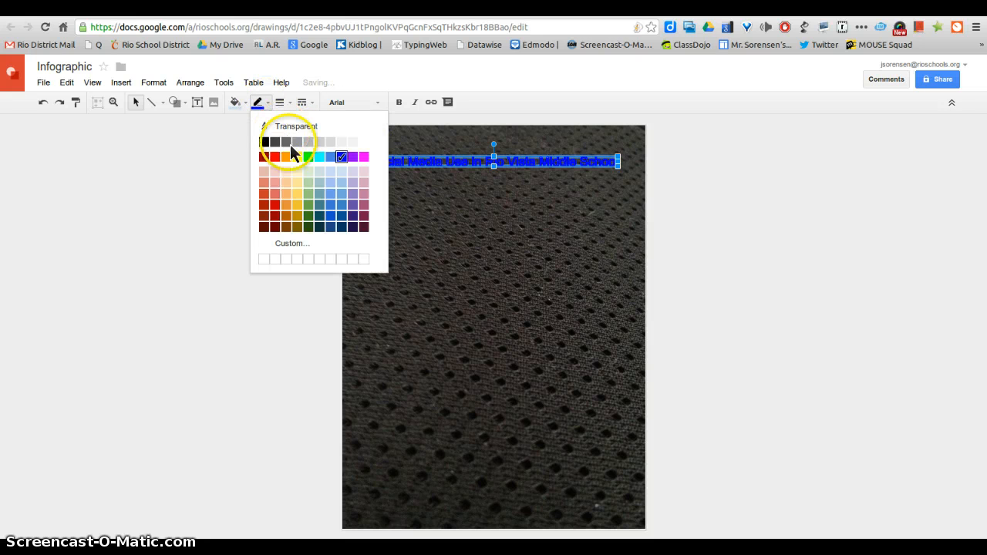
{"action": "left_click", "coordinate": [364, 144]}
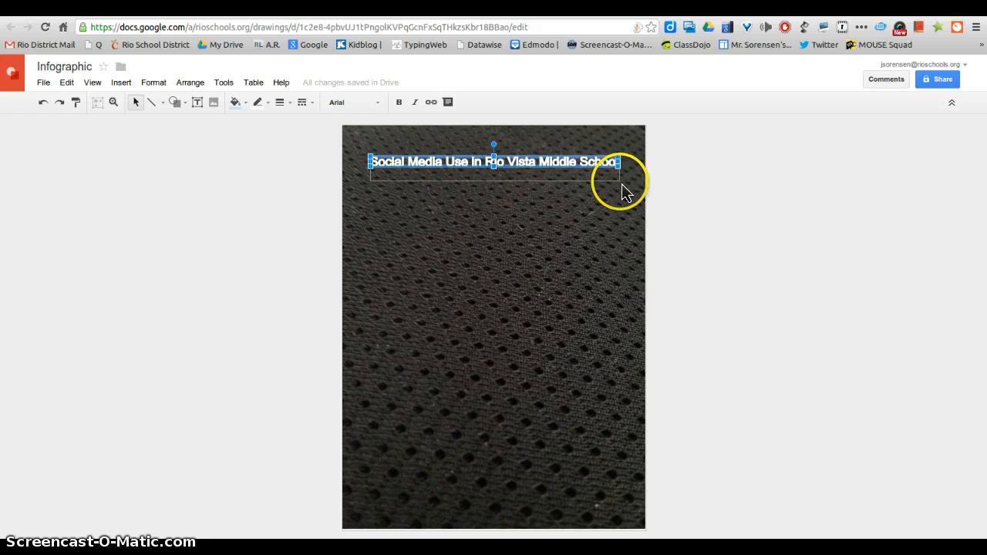
- Stretch the title word art taller and slightly wider, and center it across the top of the page
{"action": "key", "text": "Return"}
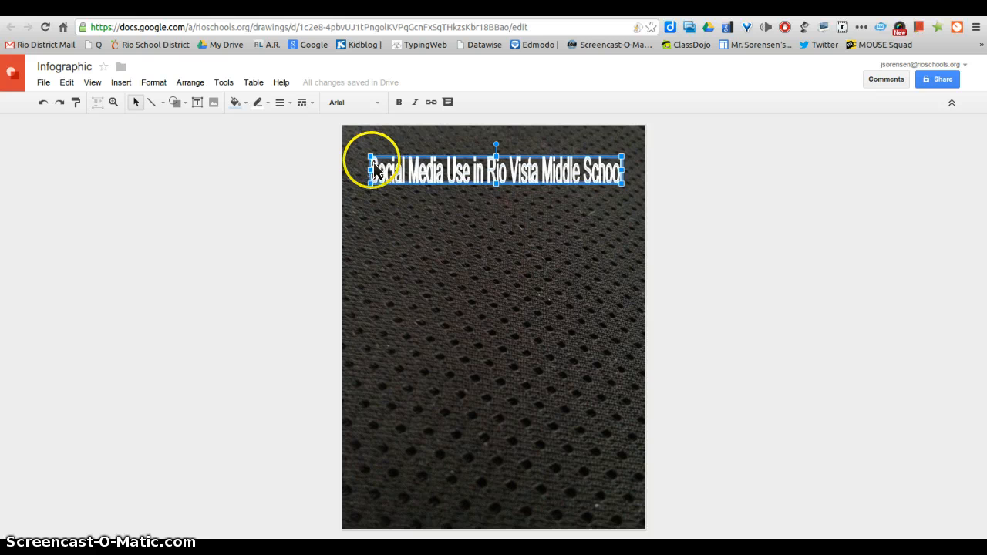
{"action": "left_click_drag", "start_coordinate": [374, 174], "coordinate": [361, 172]}
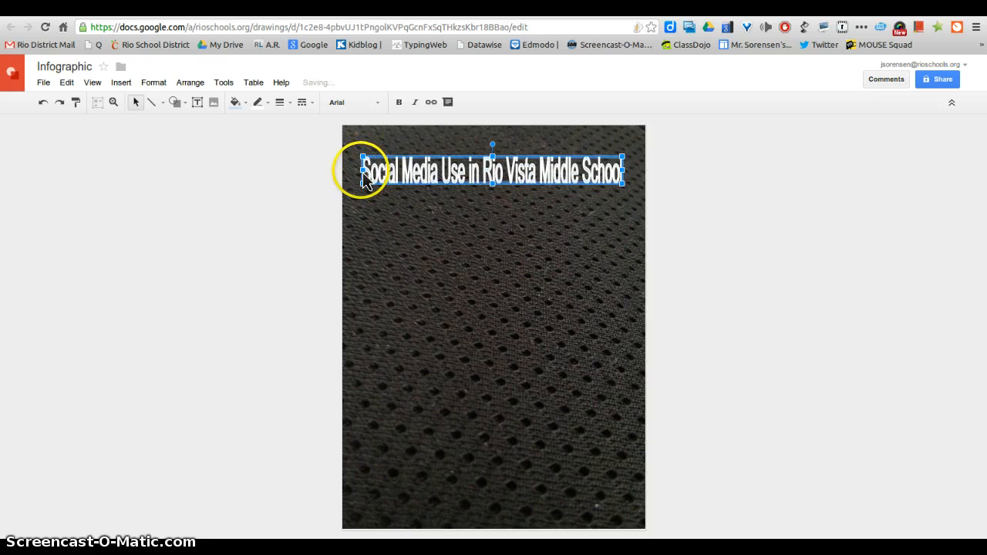
{"action": "mouse_move", "coordinate": [497, 171]}
{"action": "left_mouse_down"}
{"action": "mouse_move", "coordinate": [498, 154]}
{"action": "mouse_move", "coordinate": [497, 185]}
{"action": "left_mouse_up"}
{"action": "left_click", "coordinate": [500, 207]}
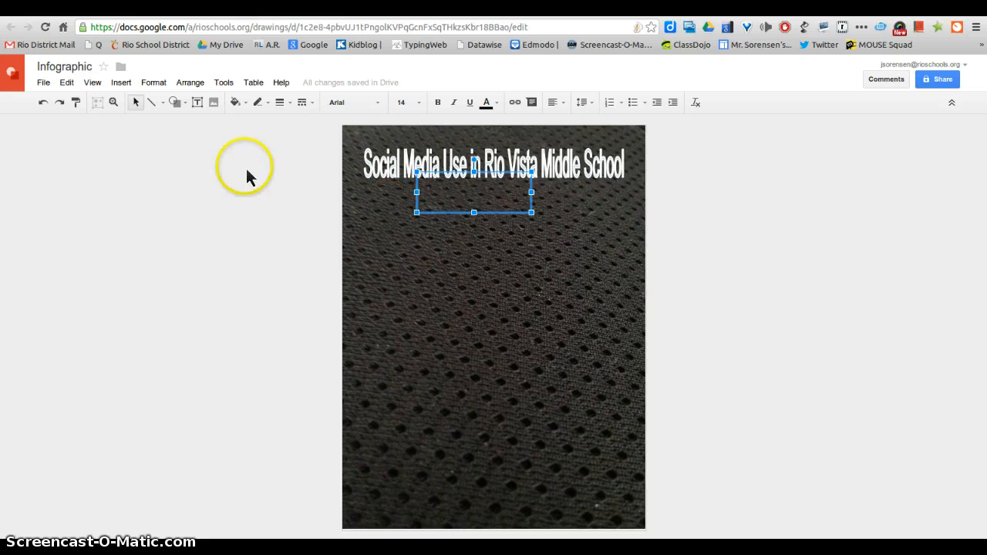
{"action": "left_click", "coordinate": [455, 259]}
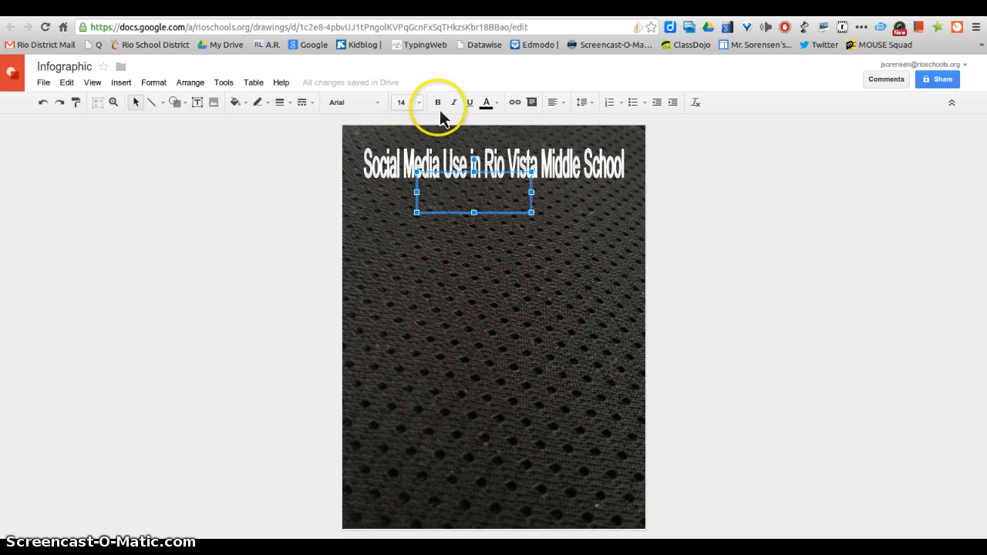
{"action": "left_click", "coordinate": [366, 205]}
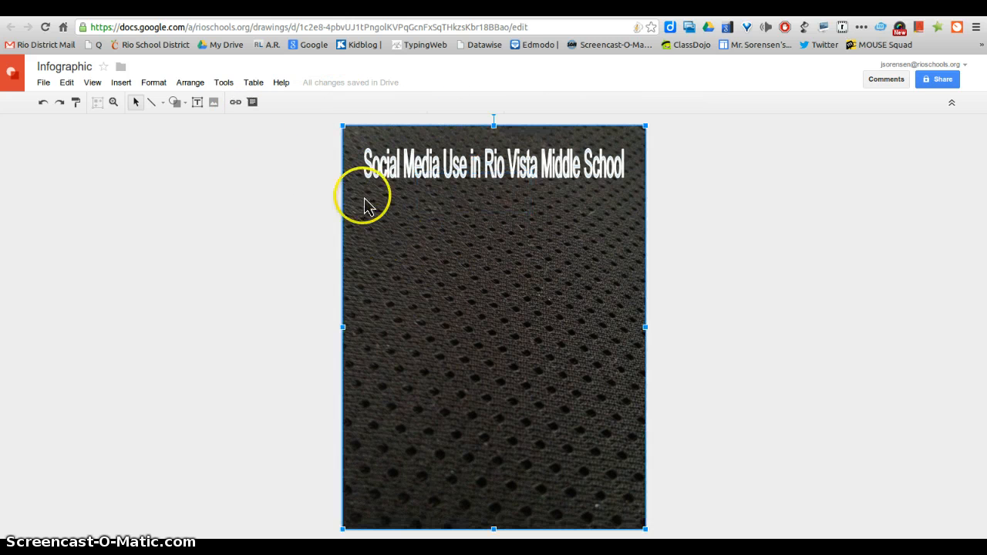
- Add a text box below the title reading "Here's some info"
{"action": "left_click", "coordinate": [197, 102]}
{"action": "left_click_drag", "start_coordinate": [373, 208], "coordinate": [527, 298]}
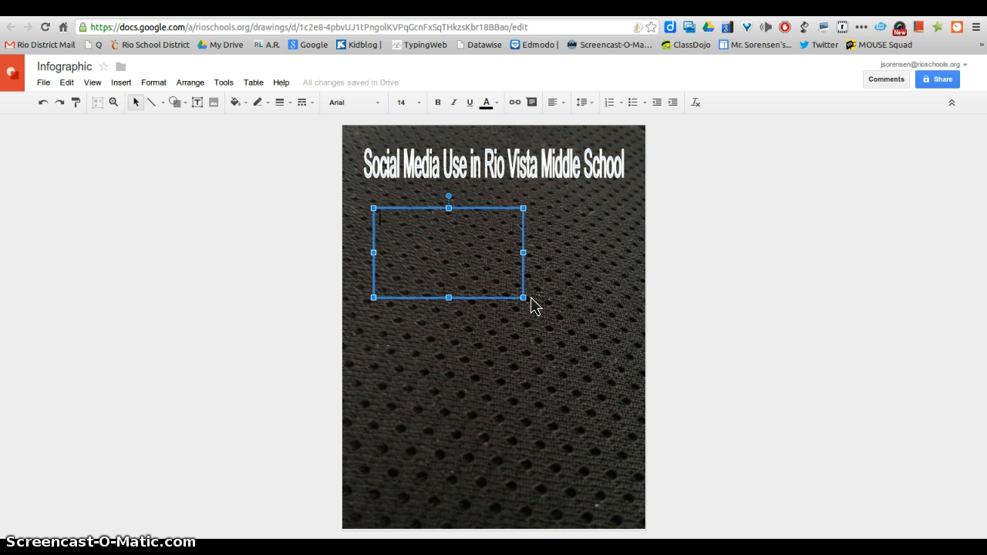
{"action": "type", "text": "Here's a"}
{"action": "type", "text": "ome info"}
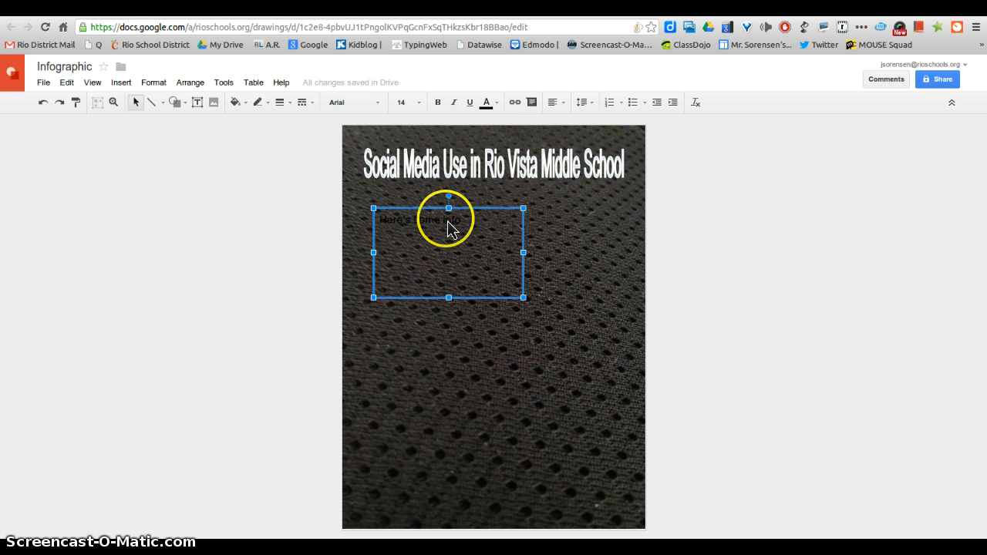
- Try font size 30 on the "Here's some info" text, and set it to 18
{"action": "left_click_drag", "start_coordinate": [456, 228], "coordinate": [375, 220]}
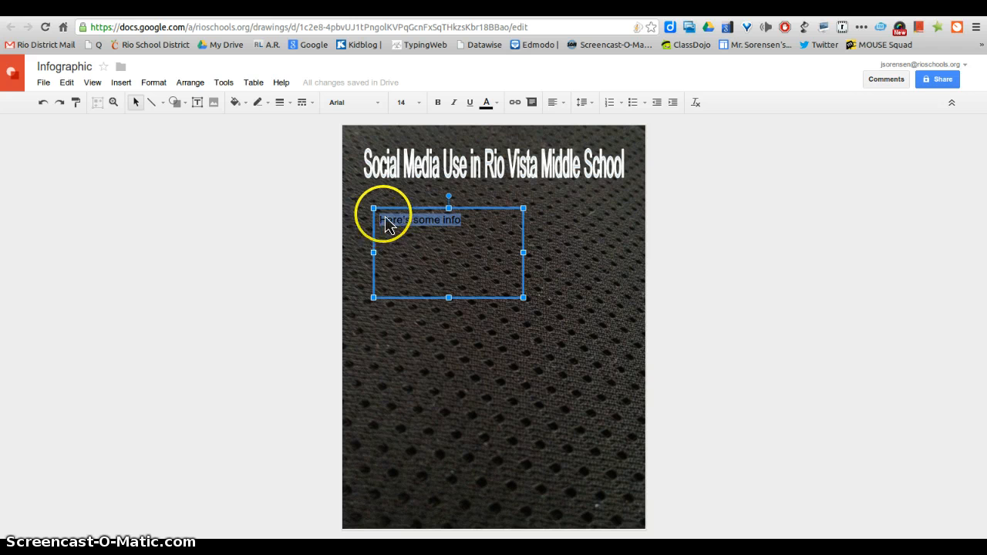
{"action": "left_click", "coordinate": [417, 103]}
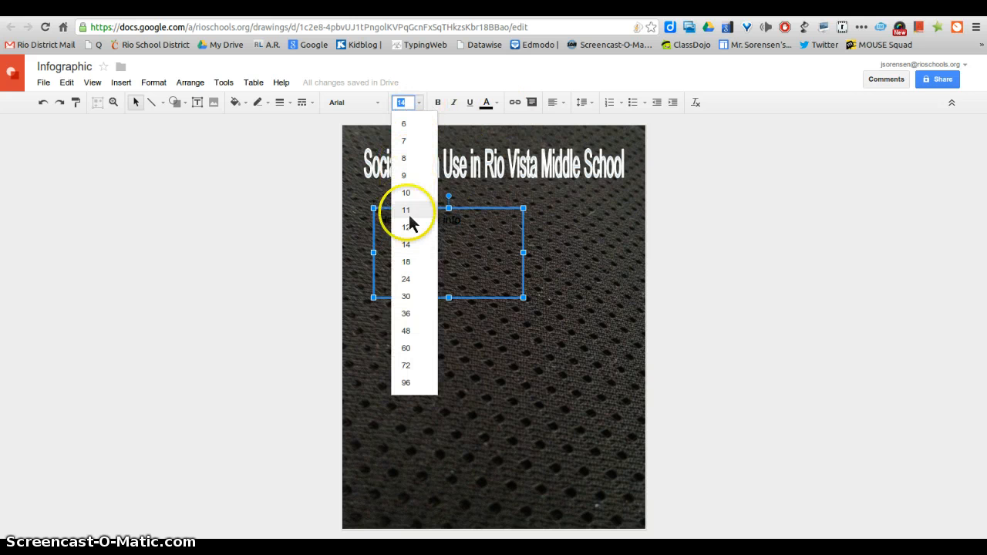
{"action": "left_click", "coordinate": [406, 297]}
{"action": "left_click", "coordinate": [420, 103]}
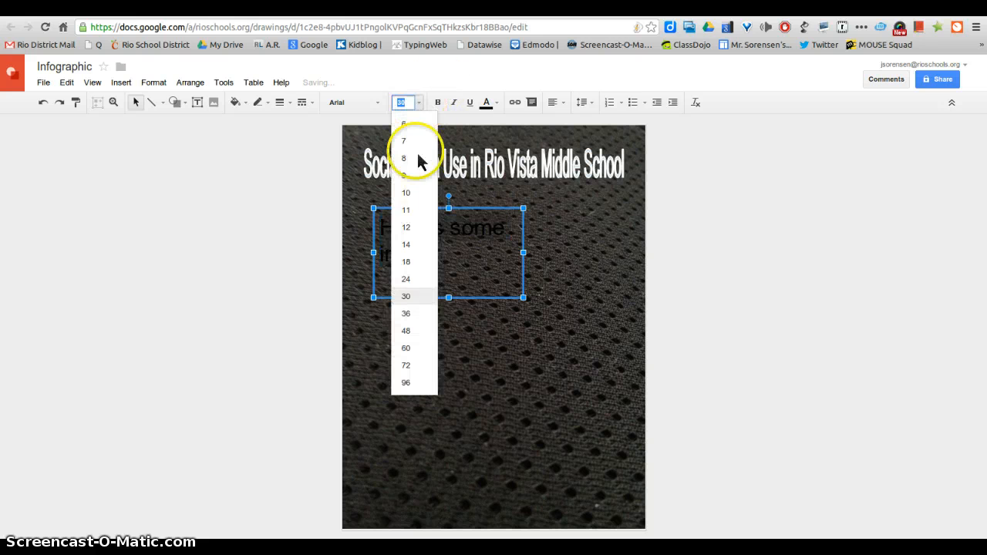
{"action": "left_click", "coordinate": [411, 266]}
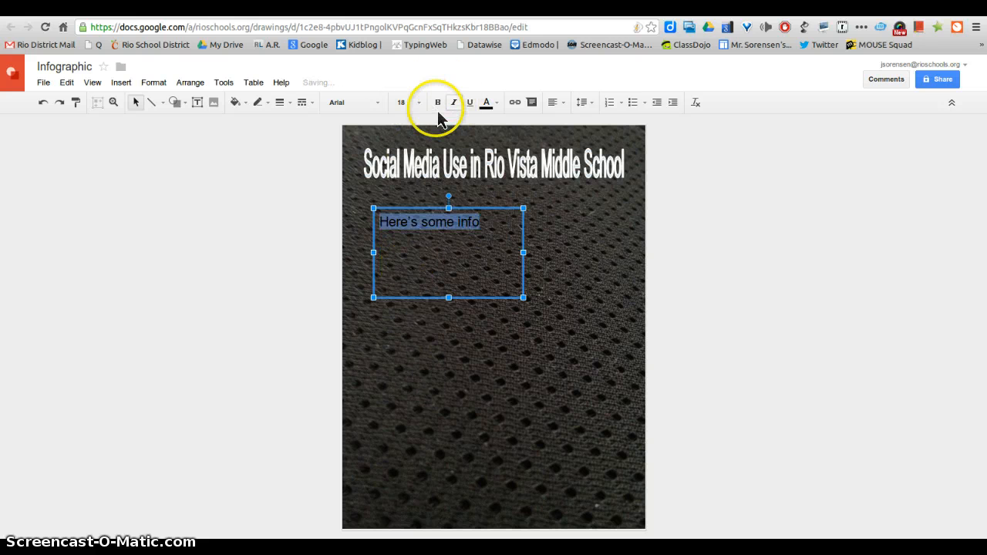
- Color the "Here's some info" text bright green and deselect its text box
{"action": "left_click", "coordinate": [493, 102]}
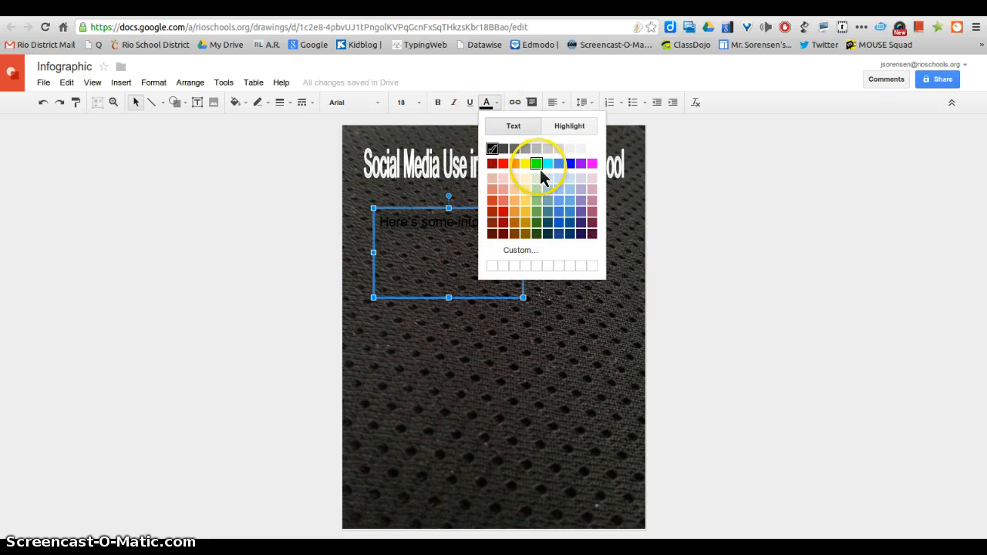
{"action": "left_click", "coordinate": [540, 168]}
{"action": "left_click", "coordinate": [571, 312]}
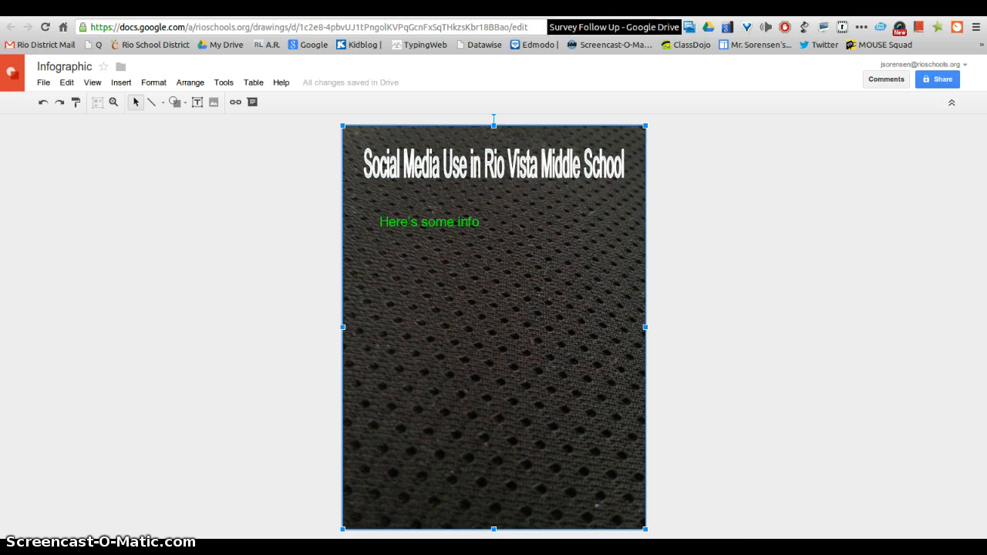
- Switch to the Survey Follow Up form in Google Forms and open its summary of responses to review the charts
{"action": "left_click", "coordinate": [539, 27]}
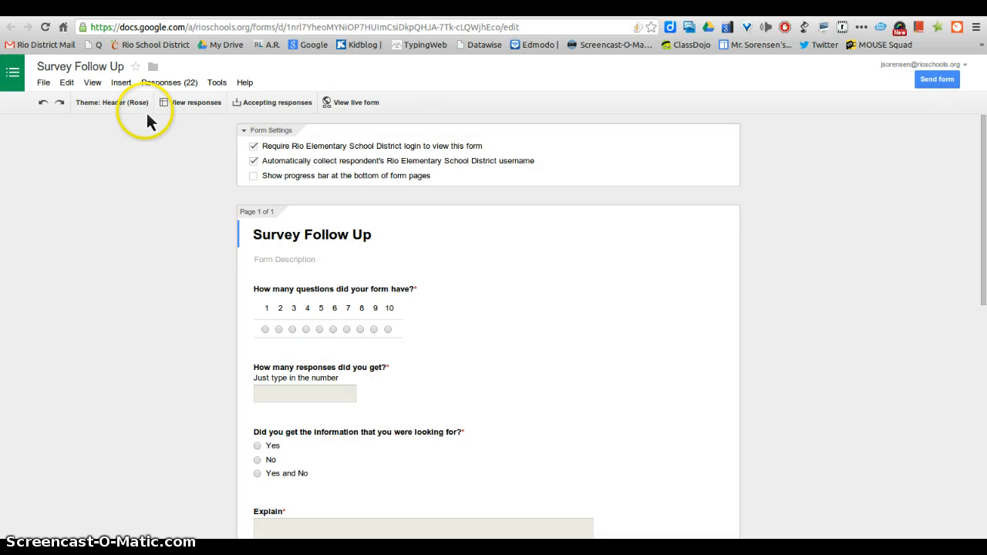
{"action": "left_click", "coordinate": [168, 83]}
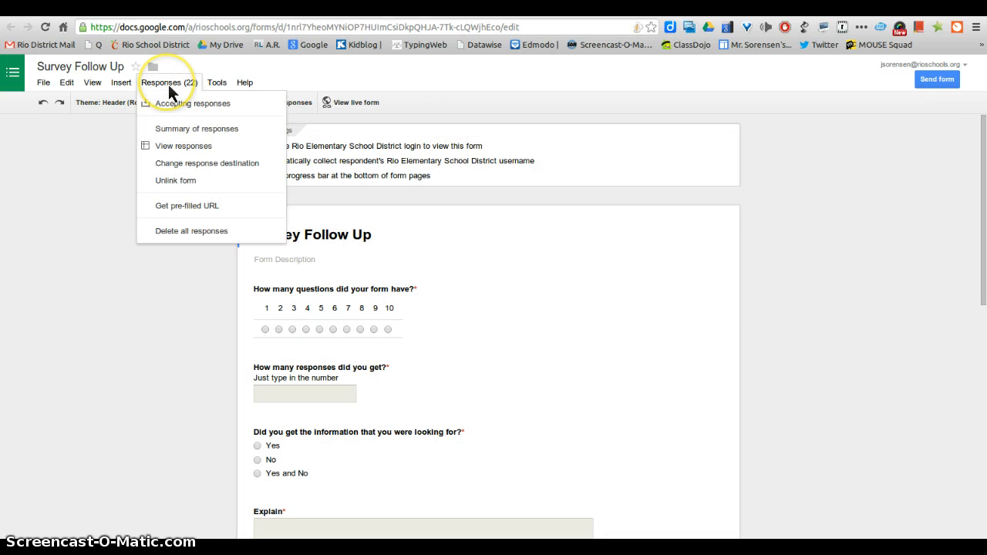
{"action": "left_click", "coordinate": [180, 134]}
{"action": "scroll", "coordinate": [209, 224], "scroll_direction": "down", "scroll_amount": 3}
{"action": "scroll", "coordinate": [209, 231], "scroll_direction": "down", "scroll_amount": 6}
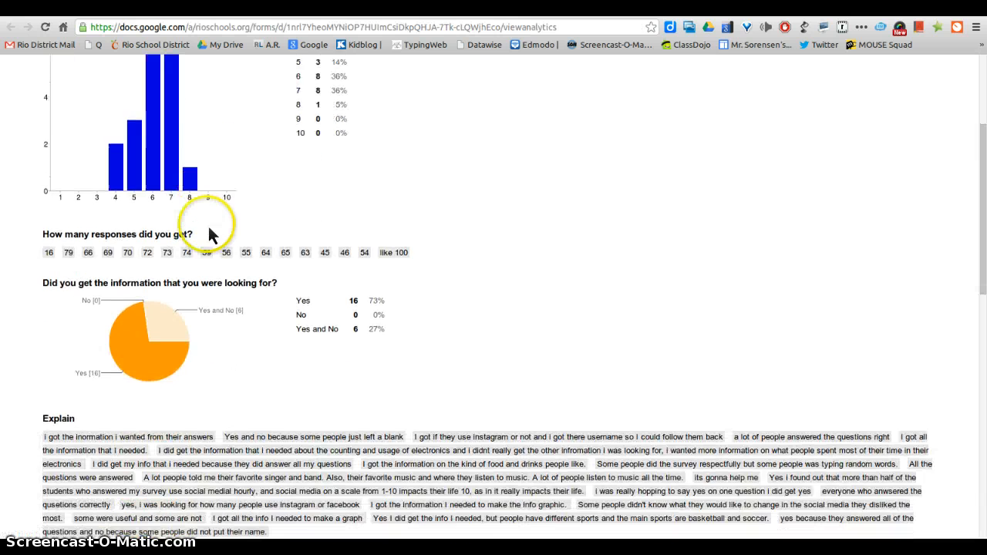
{"action": "scroll", "coordinate": [212, 232], "scroll_direction": "up", "scroll_amount": 5}
{"action": "scroll", "coordinate": [212, 231], "scroll_direction": "up", "scroll_amount": 3}
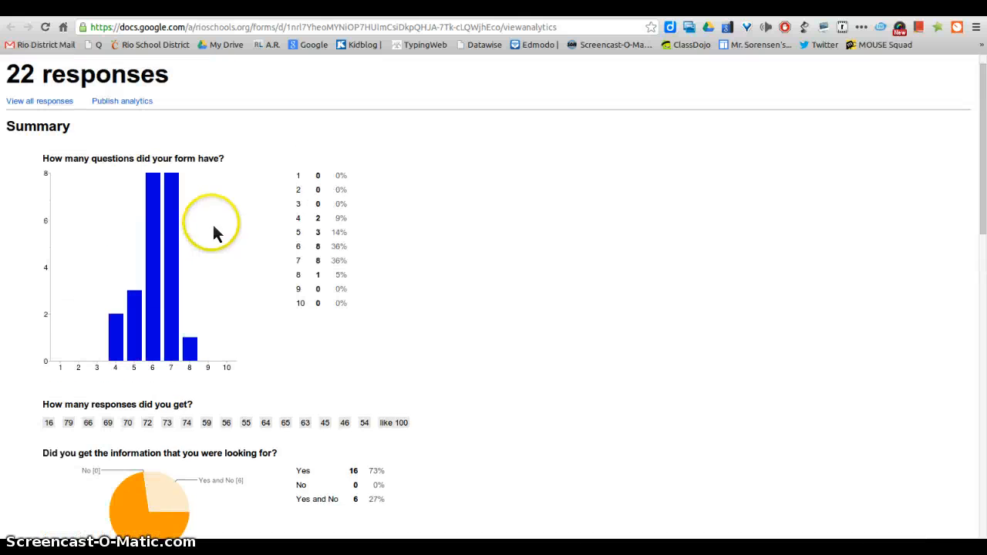
- Save the bar chart for "How many questions did your form have?" as "chart questions.png" in the Downloads folder
{"action": "right_click", "coordinate": [162, 235]}
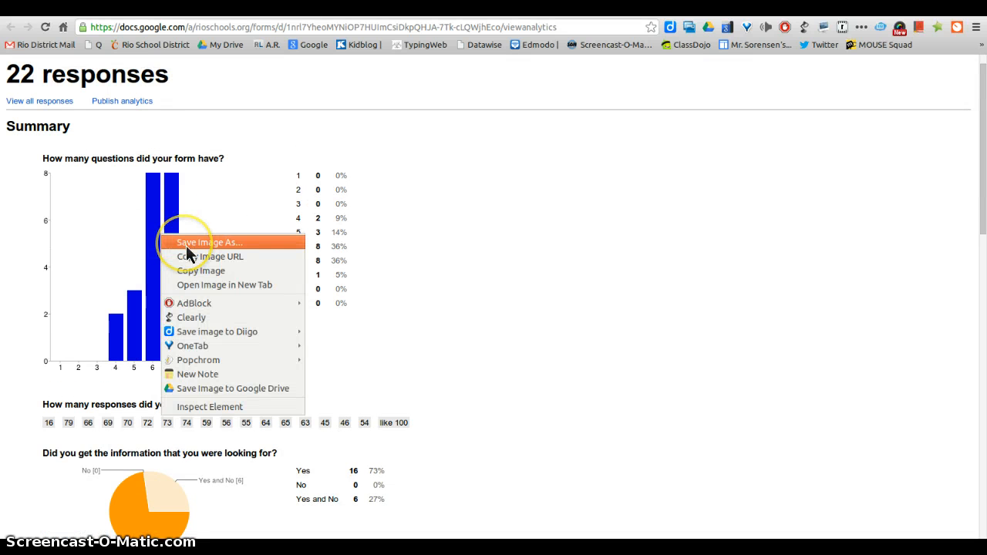
{"action": "left_click", "coordinate": [186, 245]}
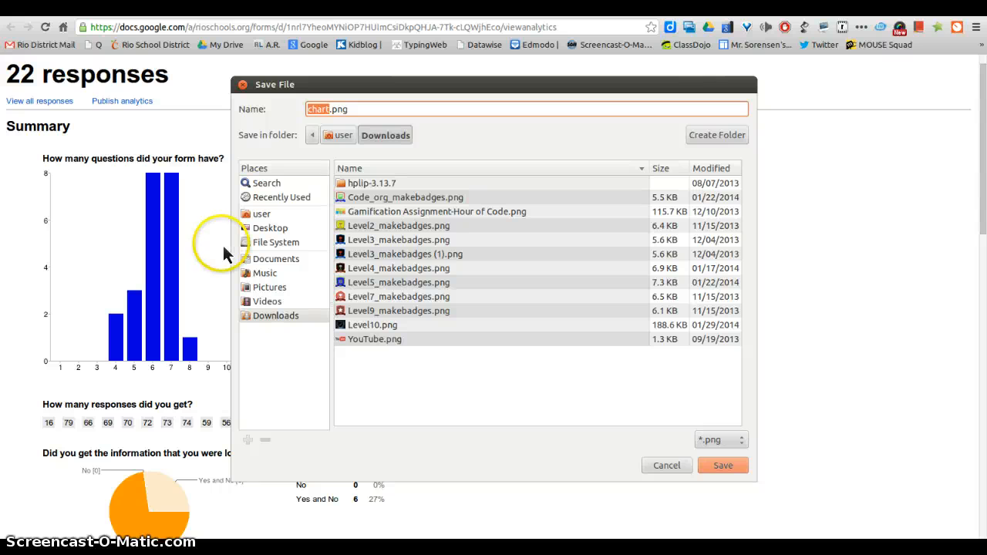
{"action": "left_click", "coordinate": [330, 111]}
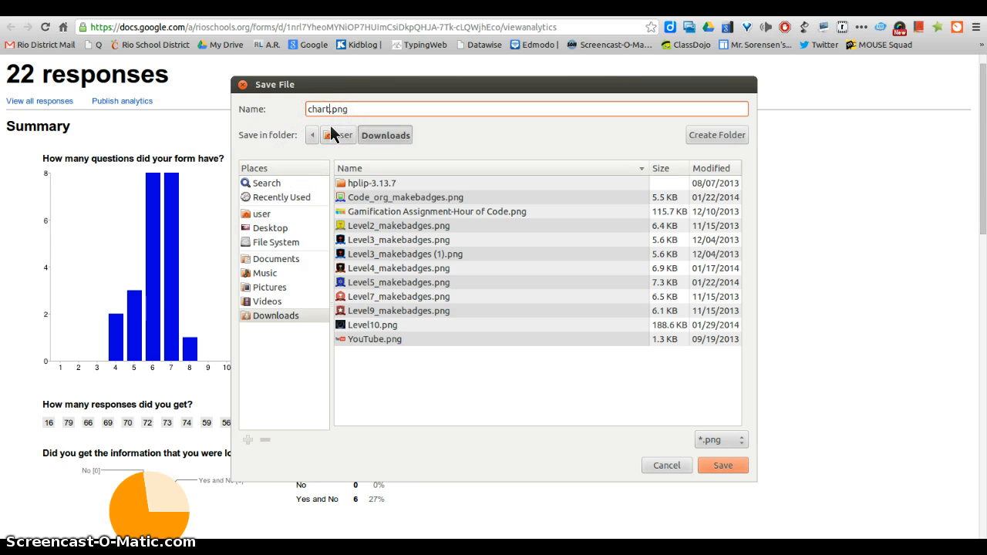
{"action": "type", "text": "questions"}
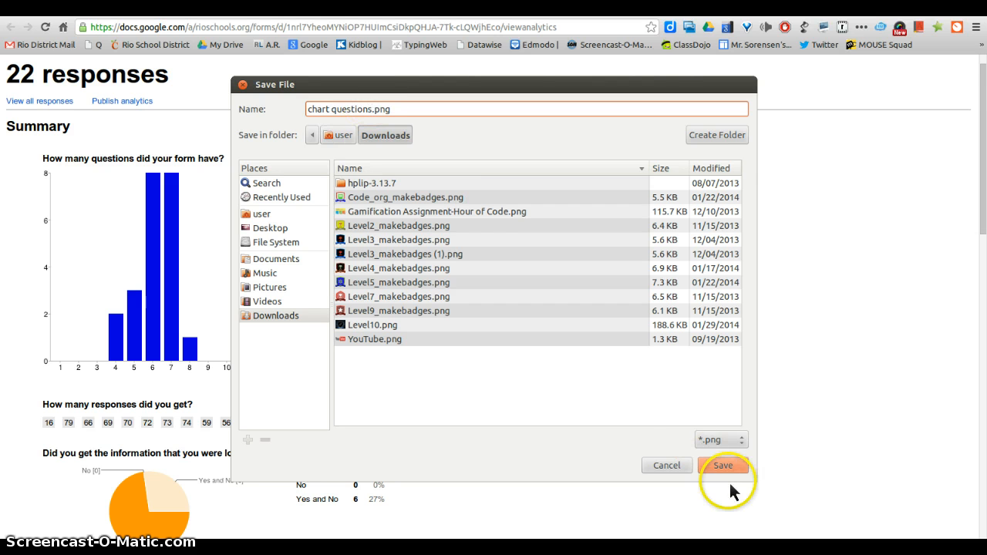
{"action": "left_click", "coordinate": [272, 317]}
{"action": "left_click", "coordinate": [272, 288]}
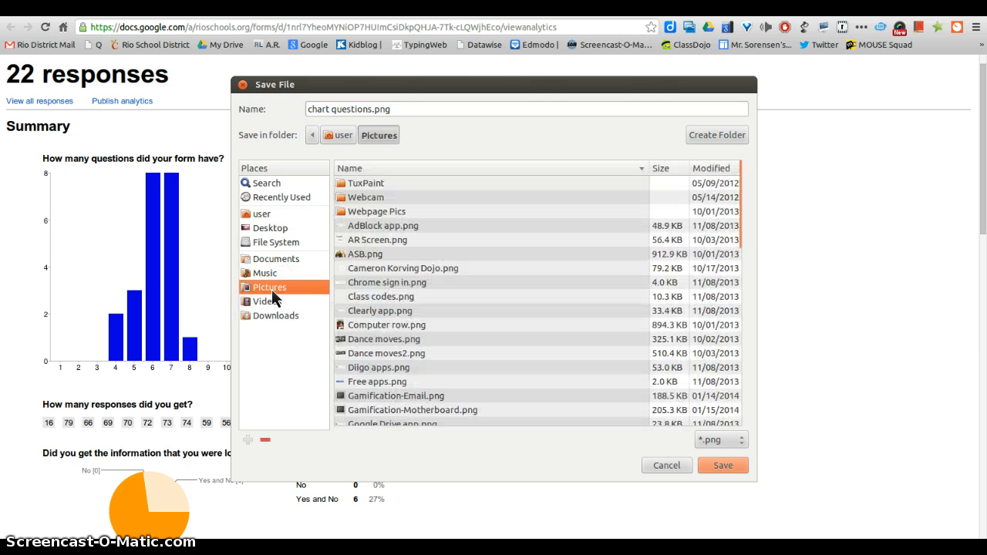
{"action": "left_click", "coordinate": [270, 316]}
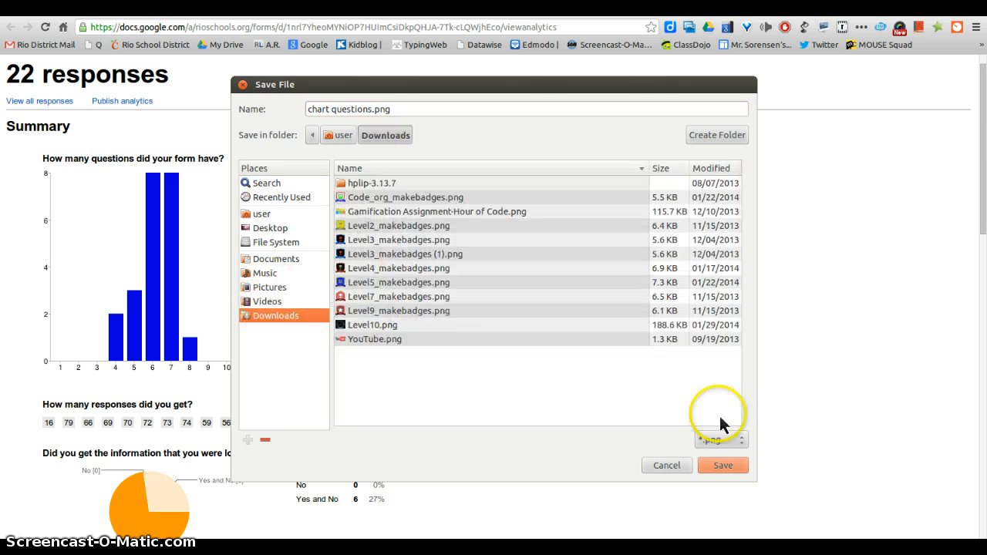
{"action": "left_click", "coordinate": [723, 465]}
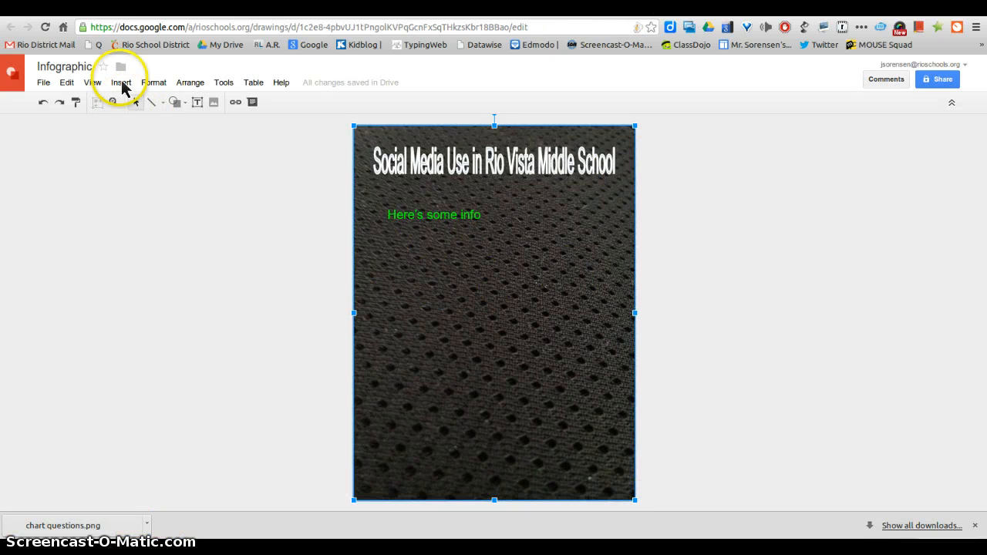
- Insert the "chart questions.png" image into the drawing by uploading it from the Downloads folder
{"action": "left_click", "coordinate": [121, 82]}
{"action": "left_click", "coordinate": [139, 121]}
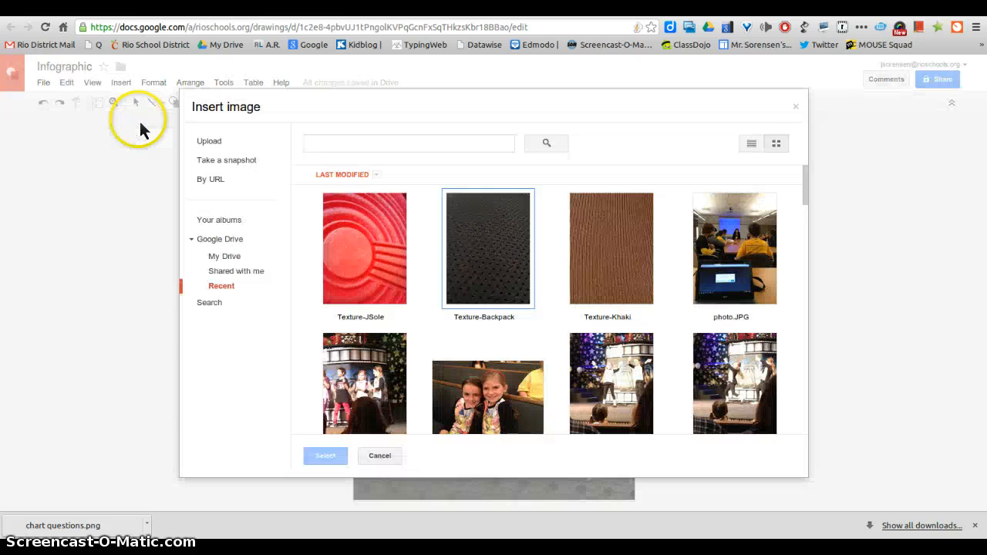
{"action": "left_click", "coordinate": [211, 142]}
{"action": "left_click", "coordinate": [533, 301]}
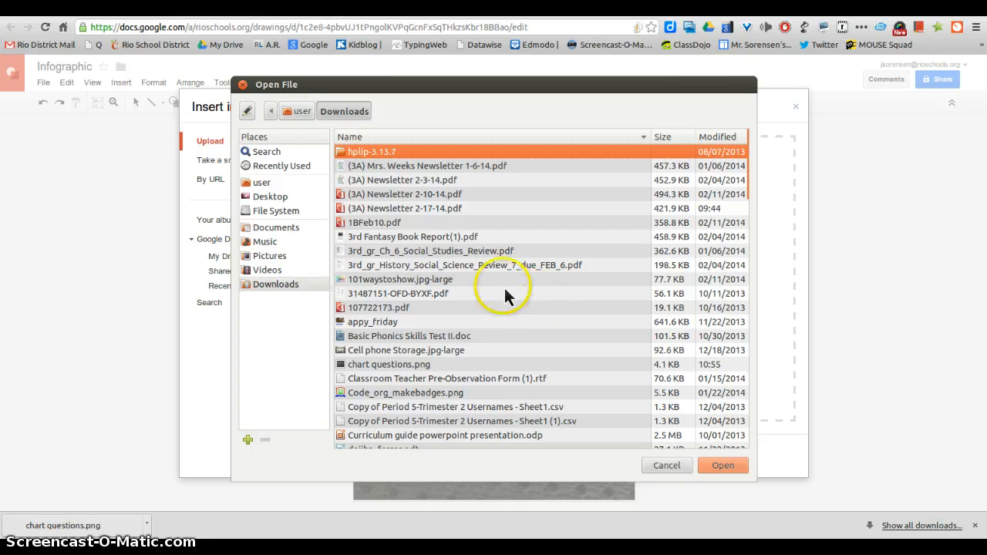
{"action": "left_click", "coordinate": [406, 362]}
{"action": "left_click", "coordinate": [705, 465]}
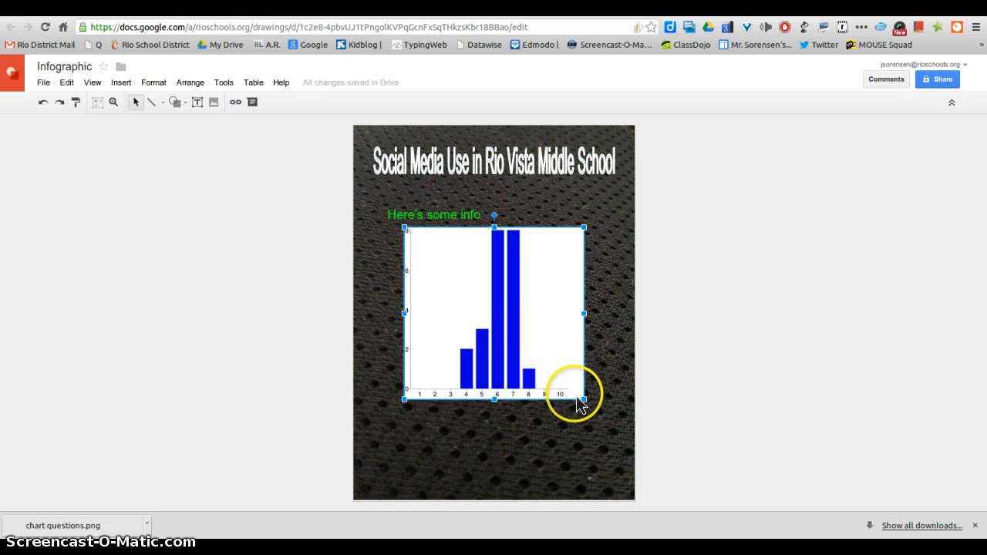
- Shrink the inserted bar chart to about three quarters of its size and place it near the page's left edge below "Here's some info"
{"action": "left_click_drag", "start_coordinate": [578, 402], "coordinate": [495, 361]}
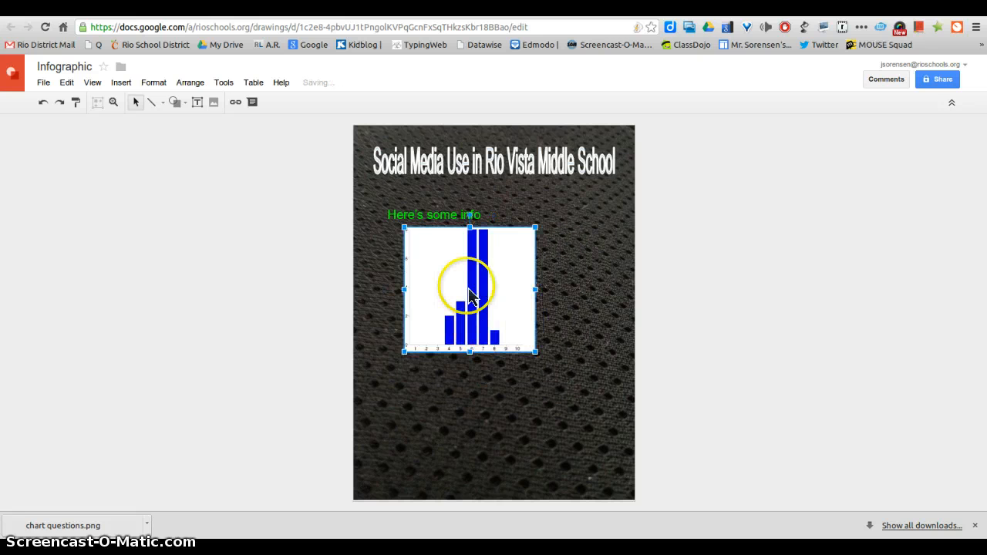
{"action": "left_click_drag", "start_coordinate": [467, 295], "coordinate": [422, 313]}
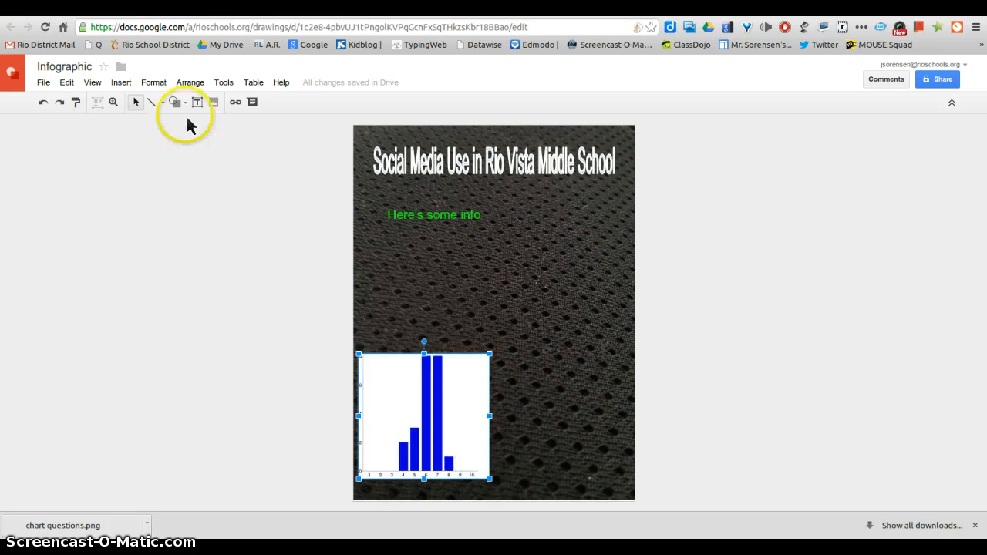
{"action": "left_click_drag", "start_coordinate": [403, 390], "coordinate": [409, 299]}
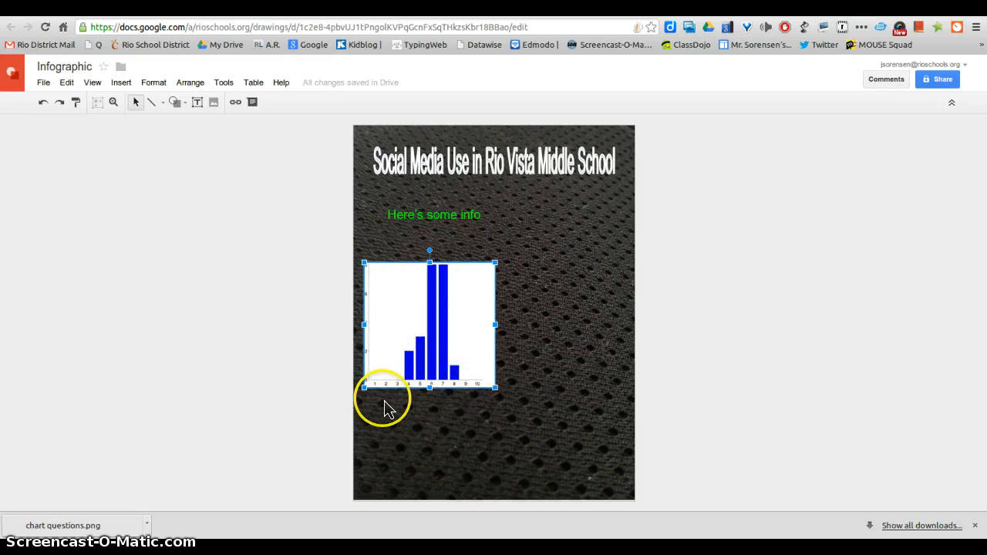
- Add a text box directly above the bar chart reading "Number of Questions"
{"action": "left_click", "coordinate": [198, 101]}
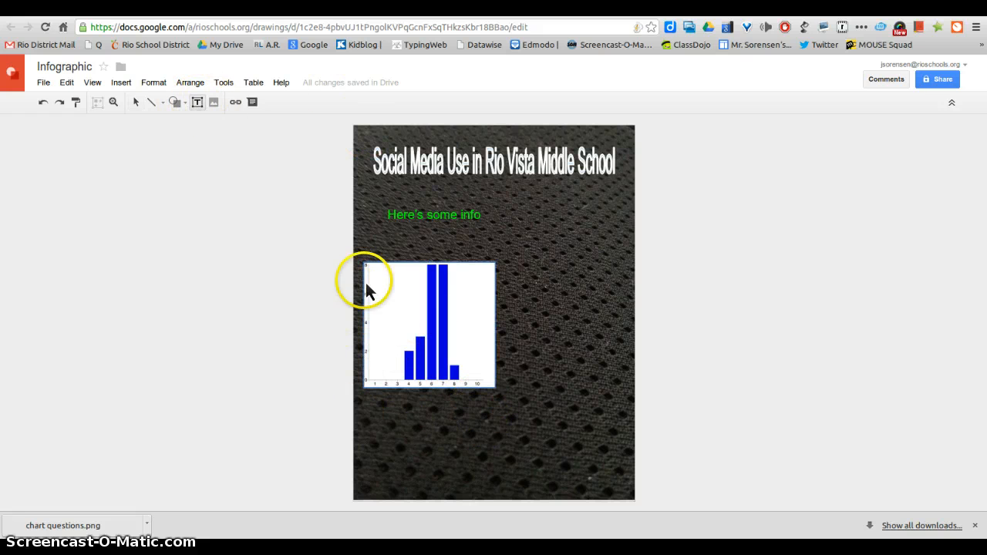
{"action": "left_click_drag", "start_coordinate": [375, 247], "coordinate": [491, 265]}
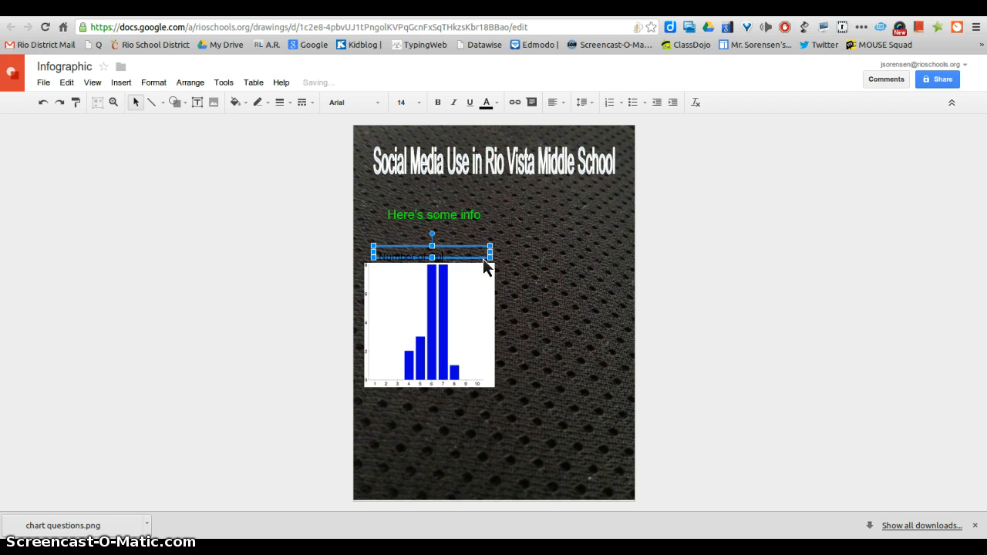
{"action": "left_click", "coordinate": [560, 273]}
{"action": "left_click", "coordinate": [422, 259]}
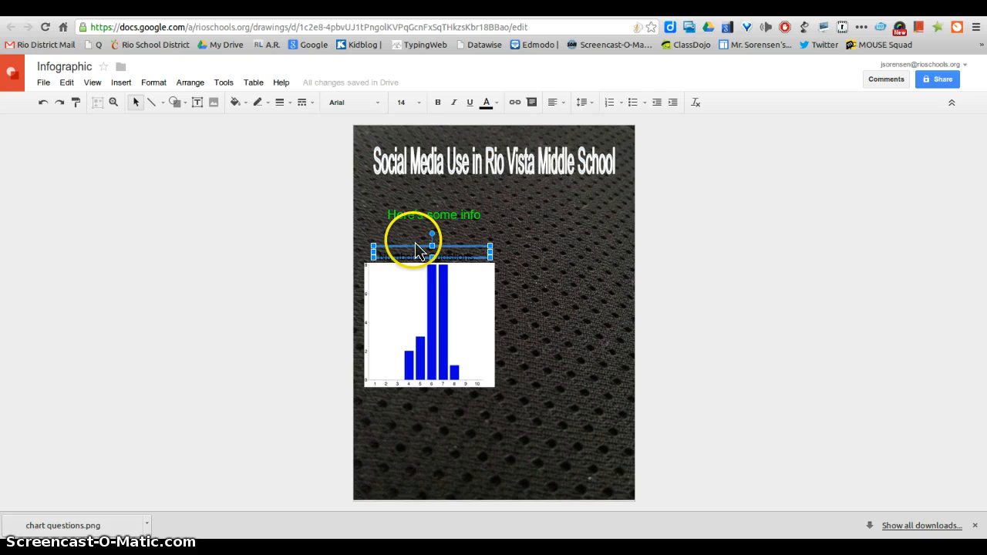
- Color the entire "Number of Questions" label bright green, matching the "Here's some info" text, and deselect its text box
{"action": "left_click", "coordinate": [490, 106]}
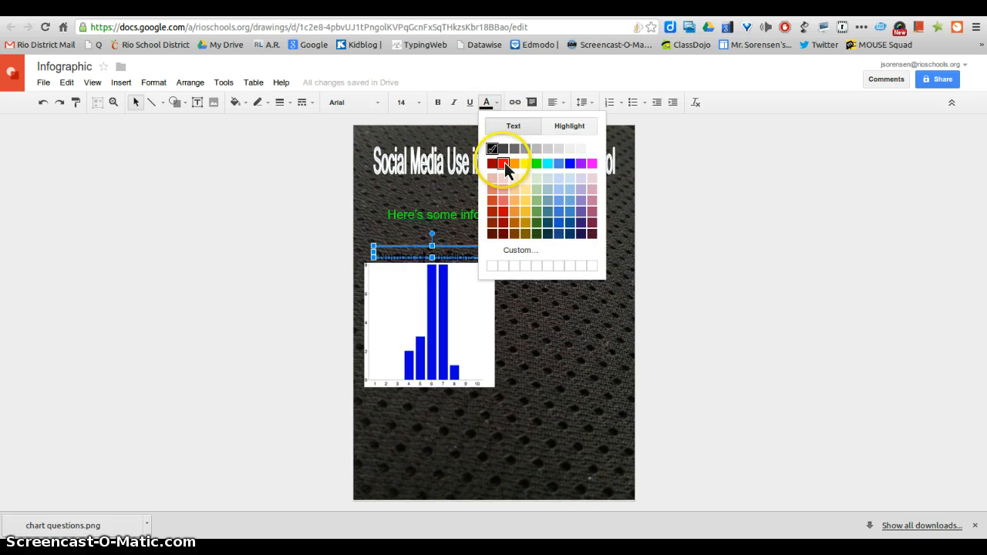
{"action": "left_click", "coordinate": [503, 163]}
{"action": "left_click", "coordinate": [540, 346]}
{"action": "left_click", "coordinate": [437, 272]}
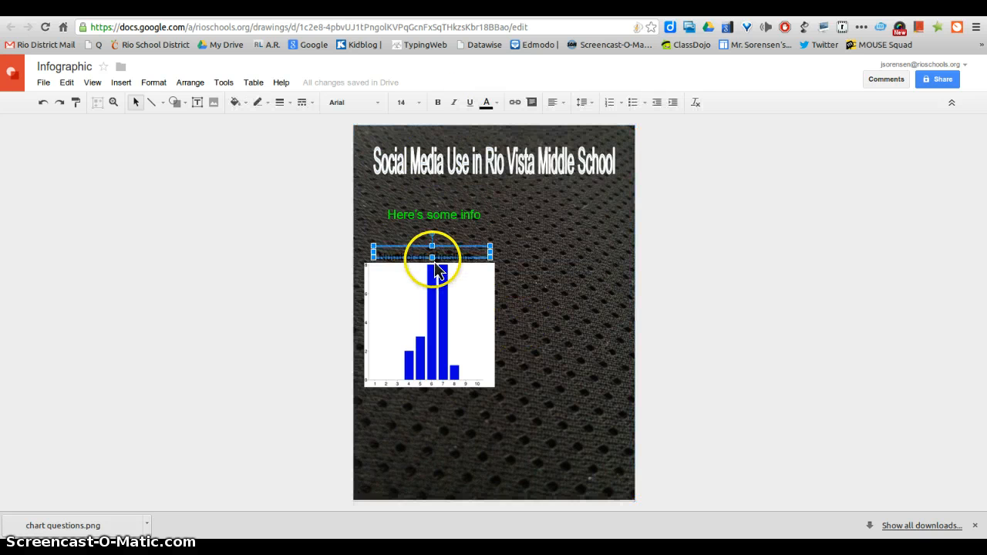
{"action": "mouse_move", "coordinate": [379, 258]}
{"action": "left_mouse_down"}
{"action": "mouse_move", "coordinate": [481, 260]}
{"action": "mouse_move", "coordinate": [420, 256]}
{"action": "mouse_move", "coordinate": [378, 268]}
{"action": "left_mouse_up"}
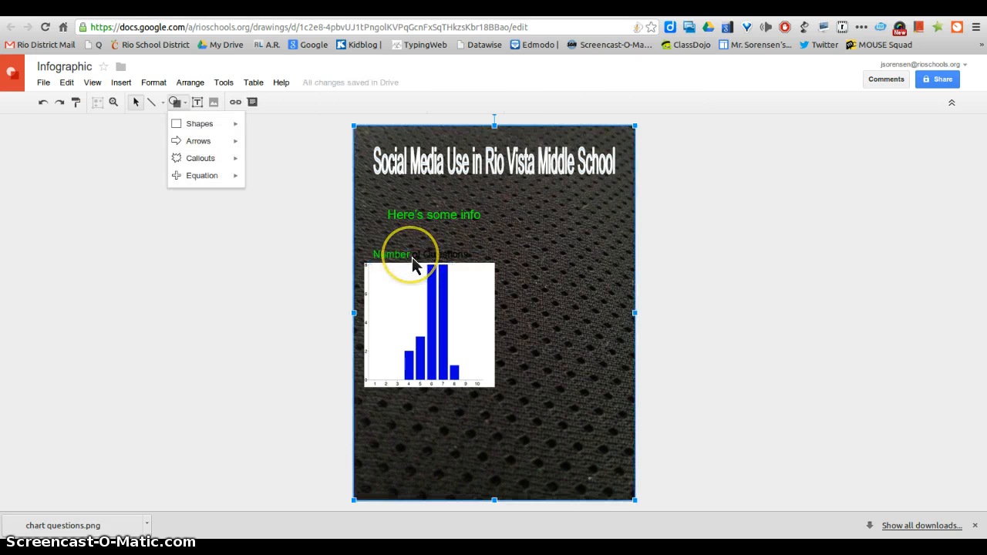
{"action": "left_click", "coordinate": [411, 255]}
{"action": "left_click_drag", "start_coordinate": [411, 255], "coordinate": [467, 255]}
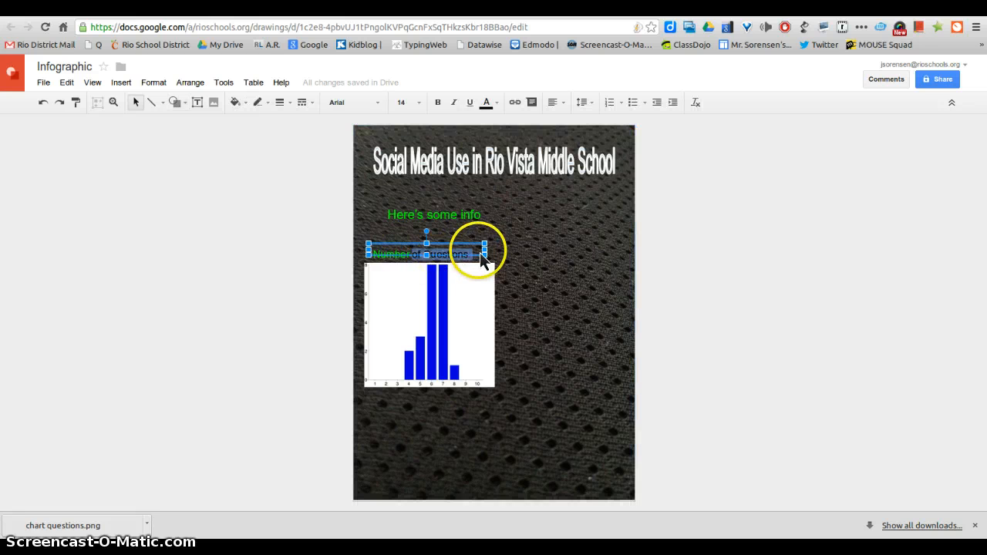
{"action": "left_click", "coordinate": [488, 104]}
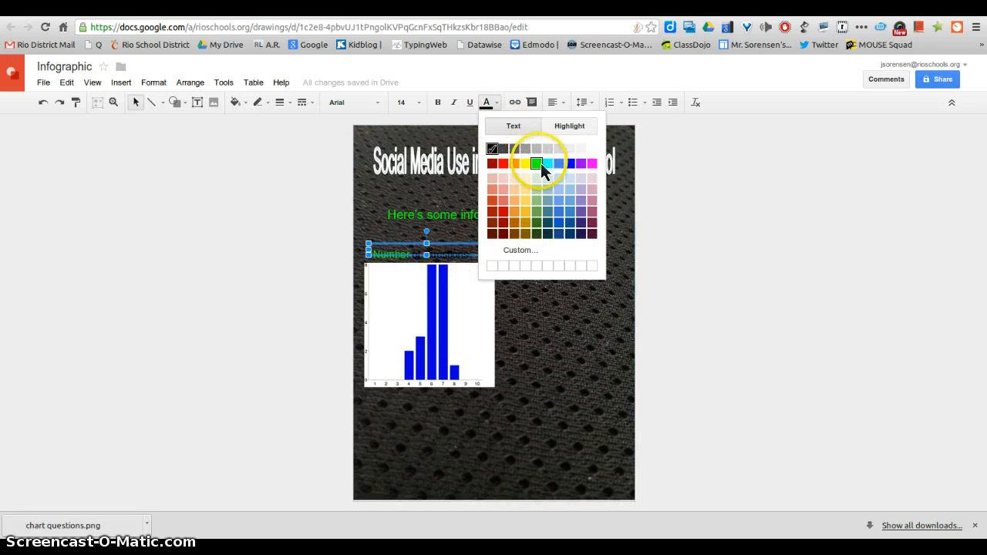
{"action": "left_click", "coordinate": [537, 163]}
{"action": "left_click", "coordinate": [618, 282]}
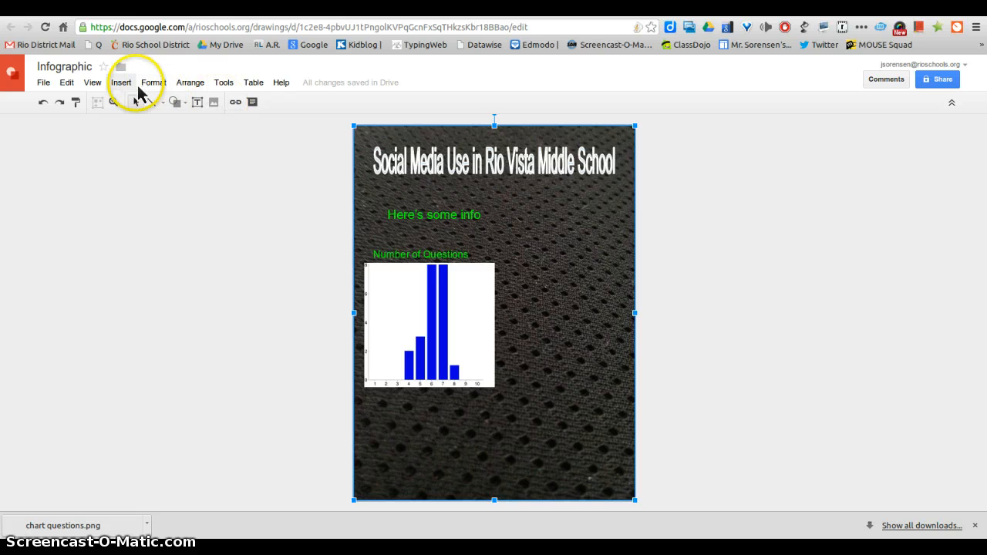
- Draw a small circle beside the bar chart's upper right corner as the head of a person figure
{"action": "left_click", "coordinate": [123, 83]}
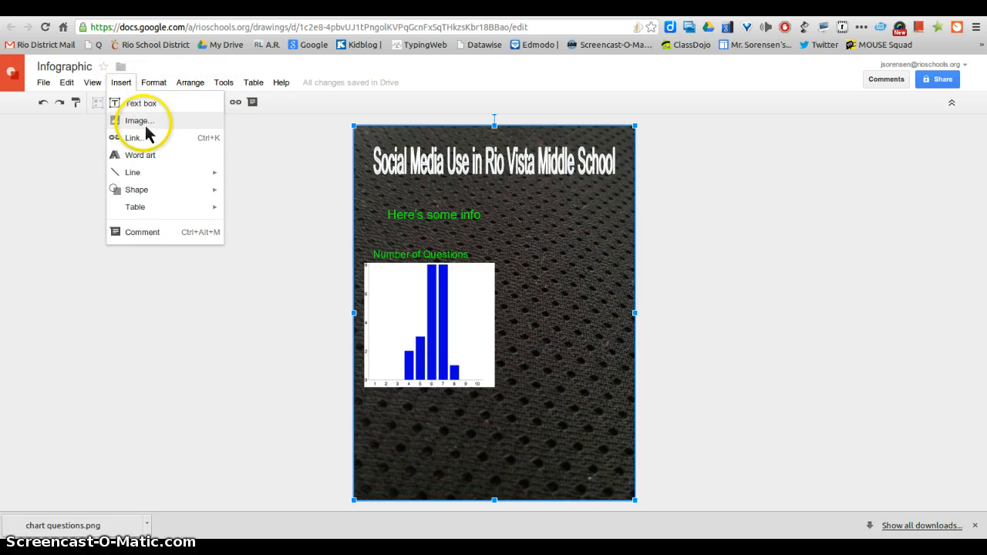
{"action": "mouse_move", "coordinate": [155, 195]}
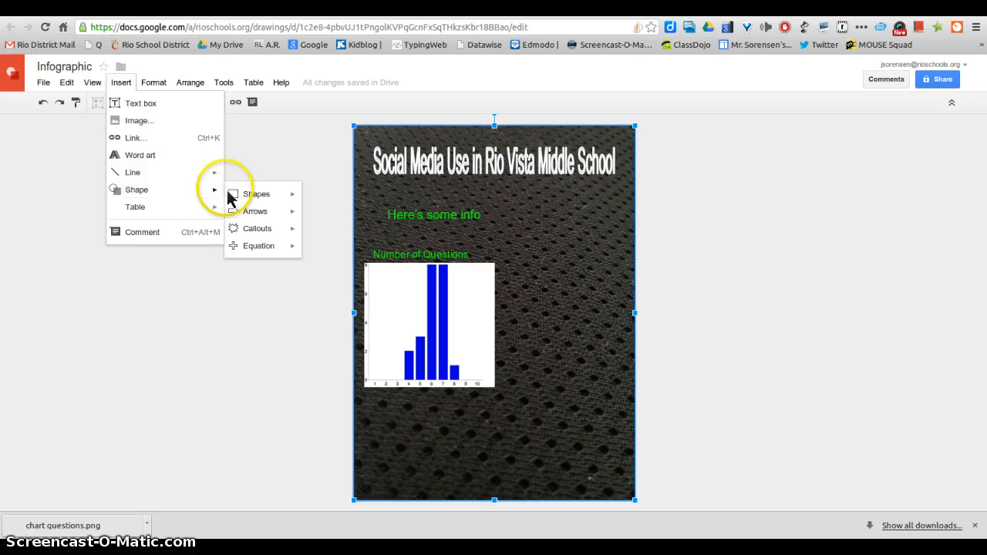
{"action": "mouse_move", "coordinate": [248, 197]}
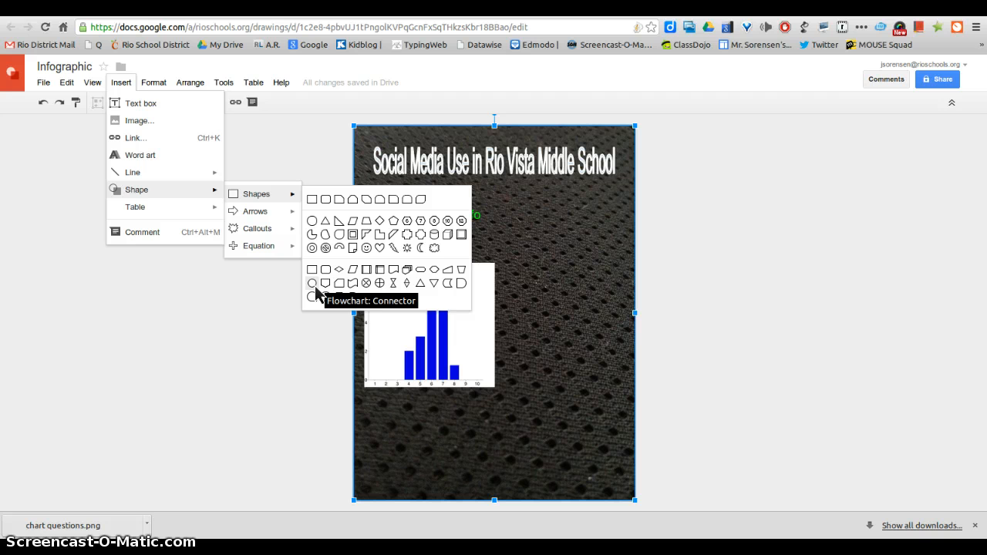
{"action": "left_click", "coordinate": [311, 221]}
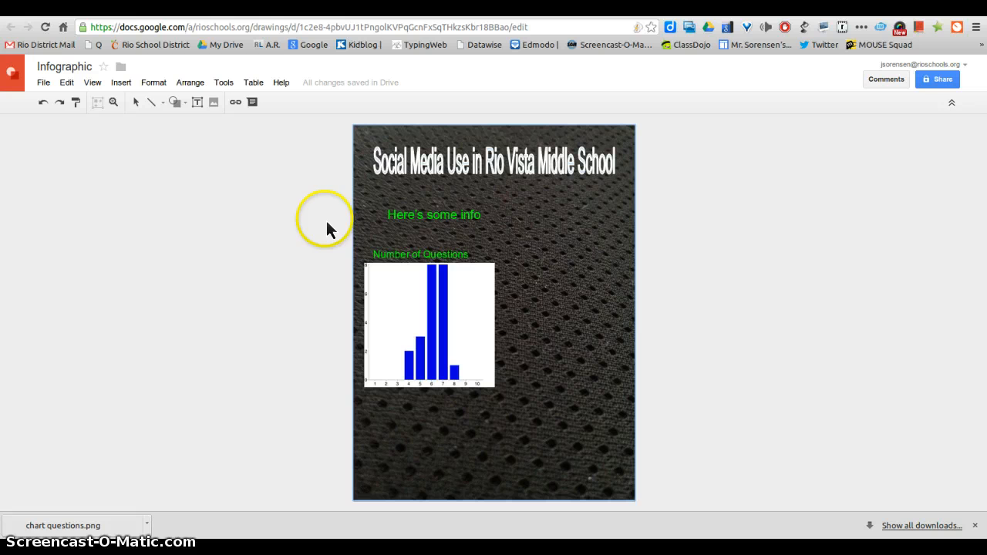
{"action": "left_click", "coordinate": [528, 270]}
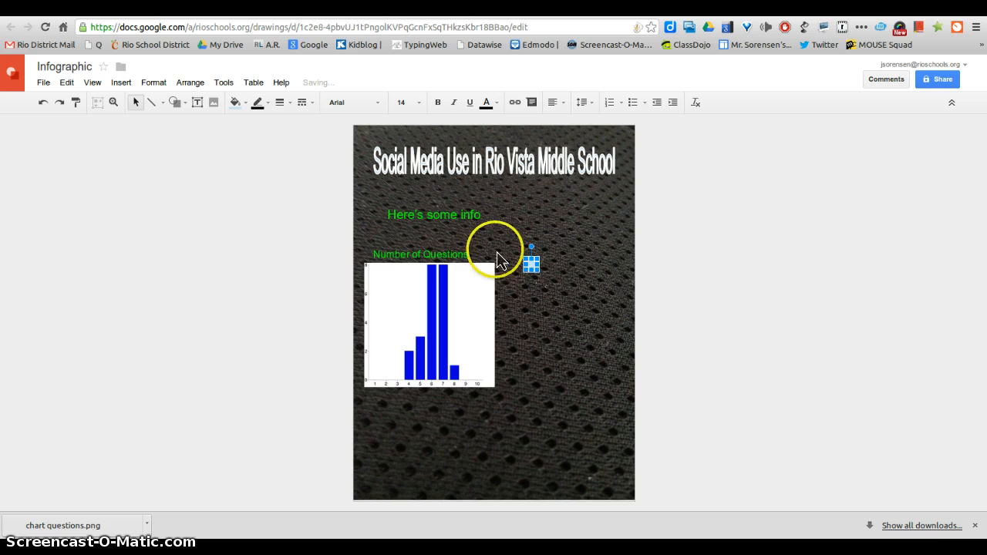
- Draw a narrow upright rectangle directly under the small circle as the figure's body
{"action": "left_click", "coordinate": [122, 85]}
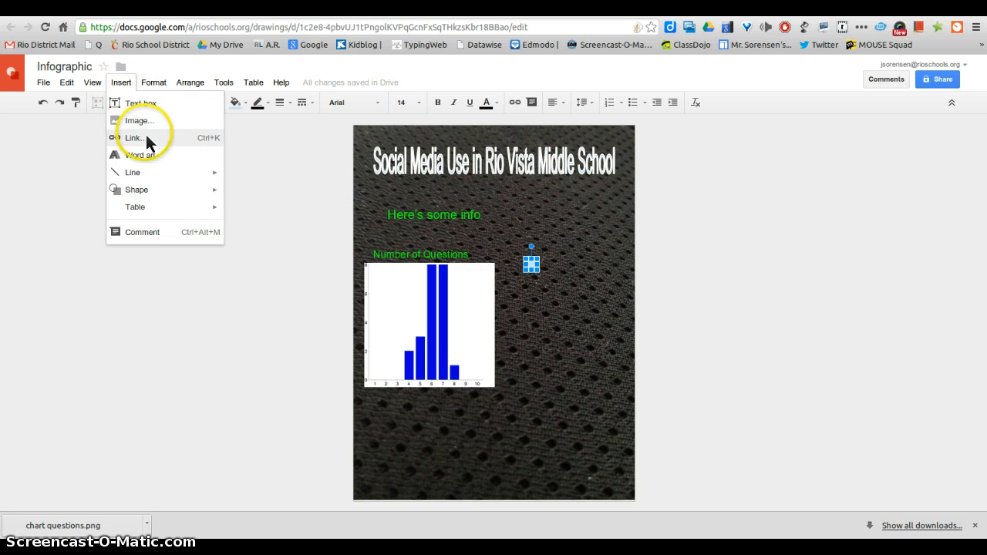
{"action": "mouse_move", "coordinate": [200, 189]}
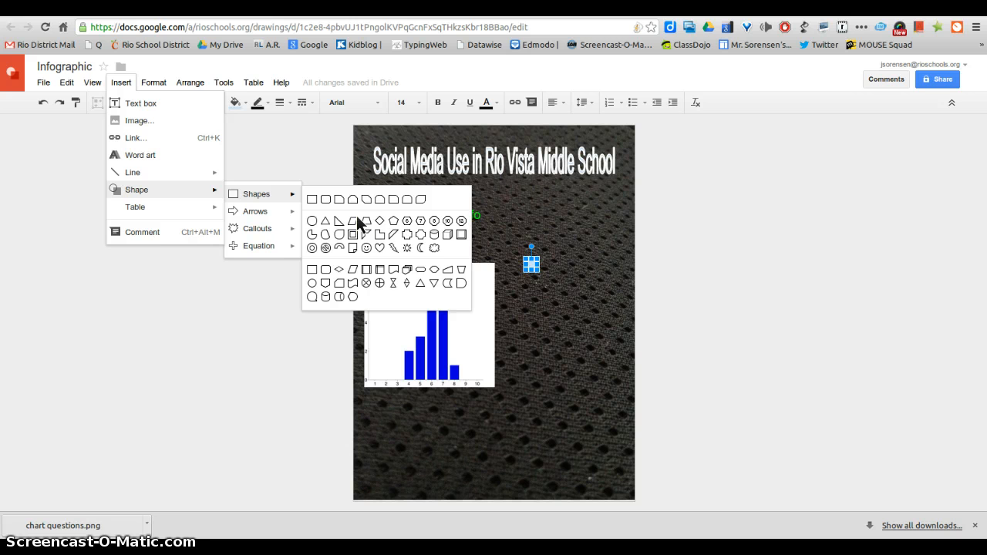
{"action": "left_click", "coordinate": [558, 278]}
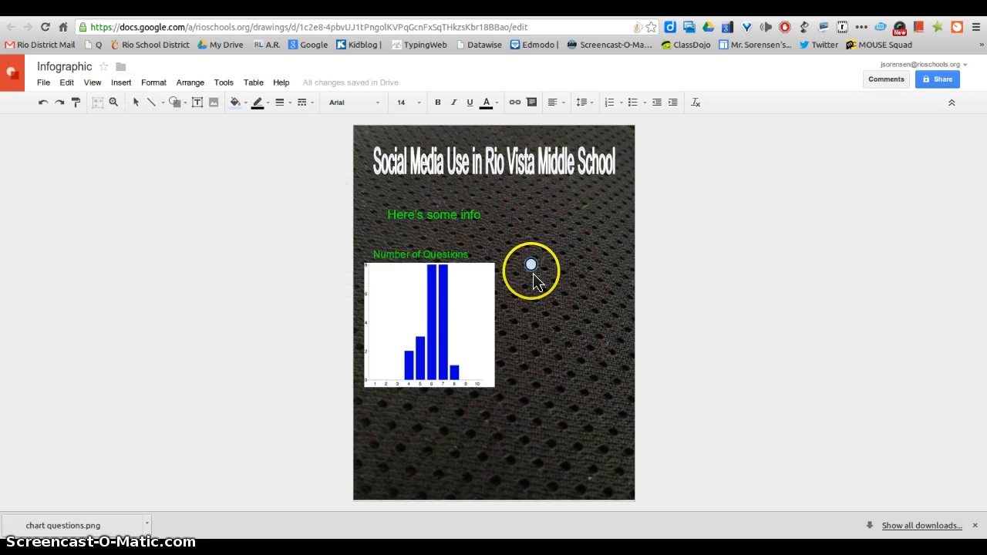
{"action": "left_click_drag", "start_coordinate": [529, 268], "coordinate": [533, 285]}
{"action": "left_click", "coordinate": [535, 308]}
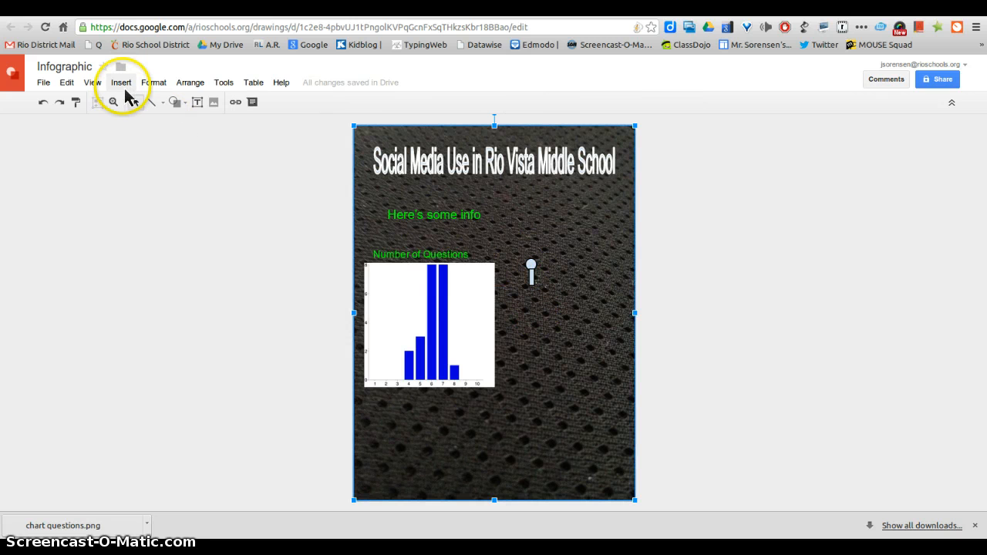
- Draw a second narrow rectangle below the body of the small figure as its legs
{"action": "left_click", "coordinate": [121, 82]}
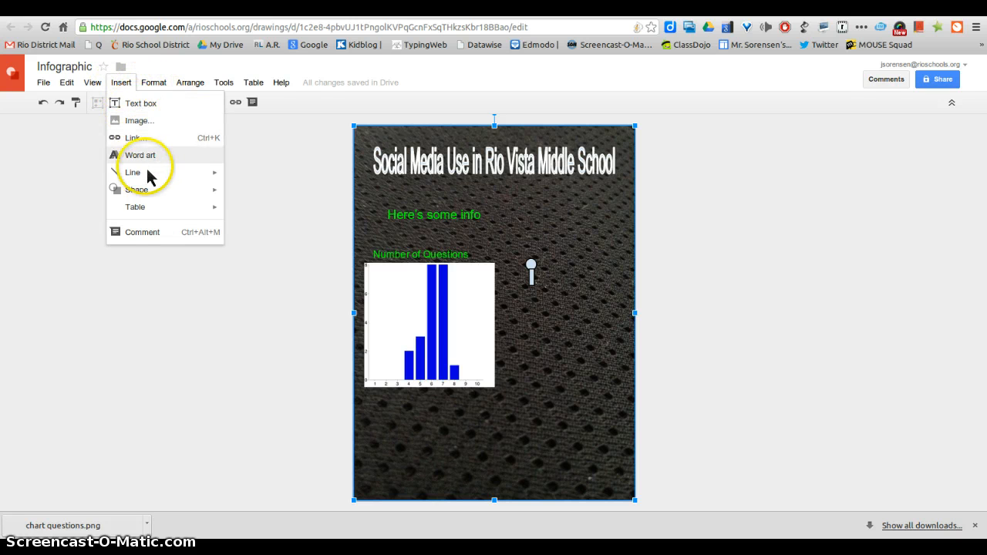
{"action": "mouse_move", "coordinate": [150, 178]}
{"action": "mouse_move", "coordinate": [262, 197]}
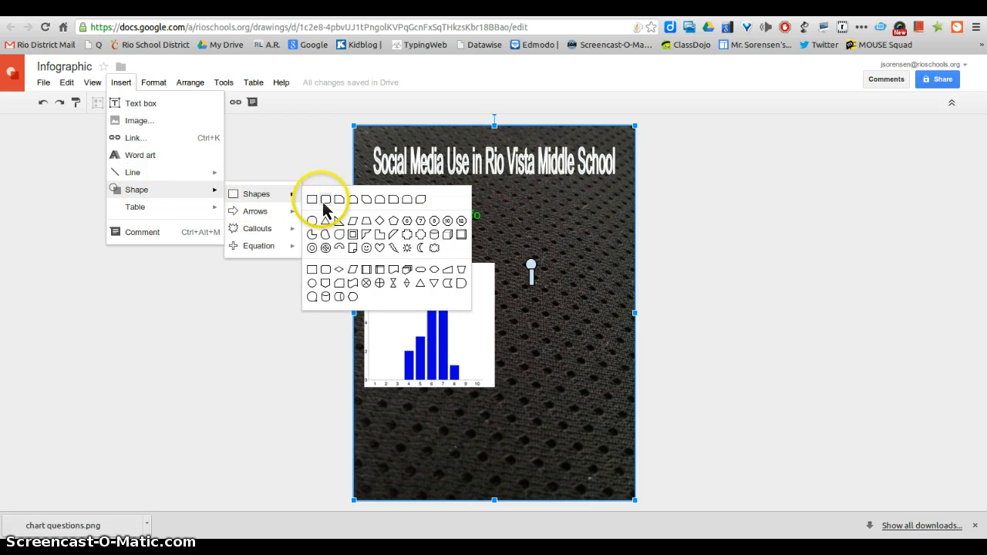
{"action": "left_click", "coordinate": [429, 248]}
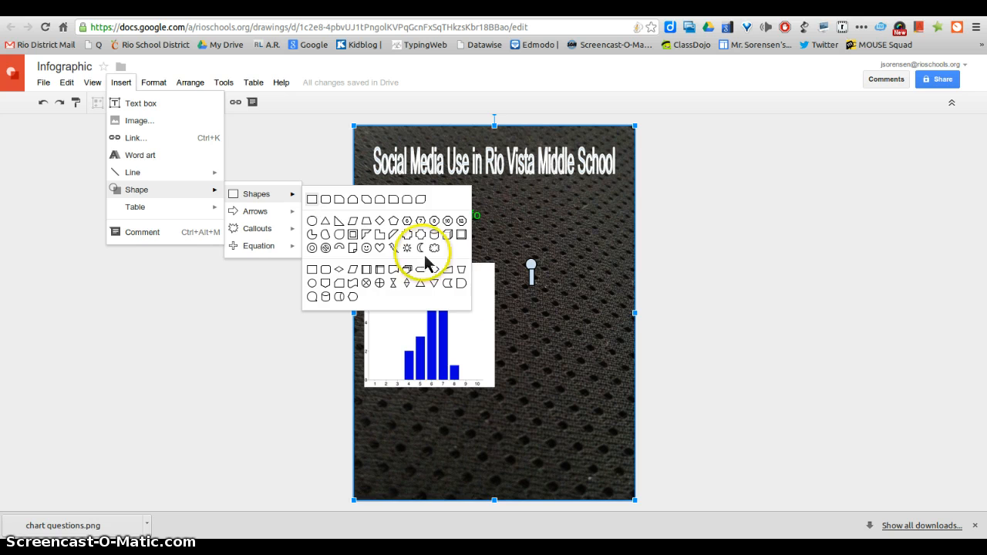
{"action": "mouse_move", "coordinate": [530, 288]}
{"action": "left_mouse_down"}
{"action": "mouse_move", "coordinate": [541, 312]}
{"action": "mouse_move", "coordinate": [537, 303]}
{"action": "left_mouse_up"}
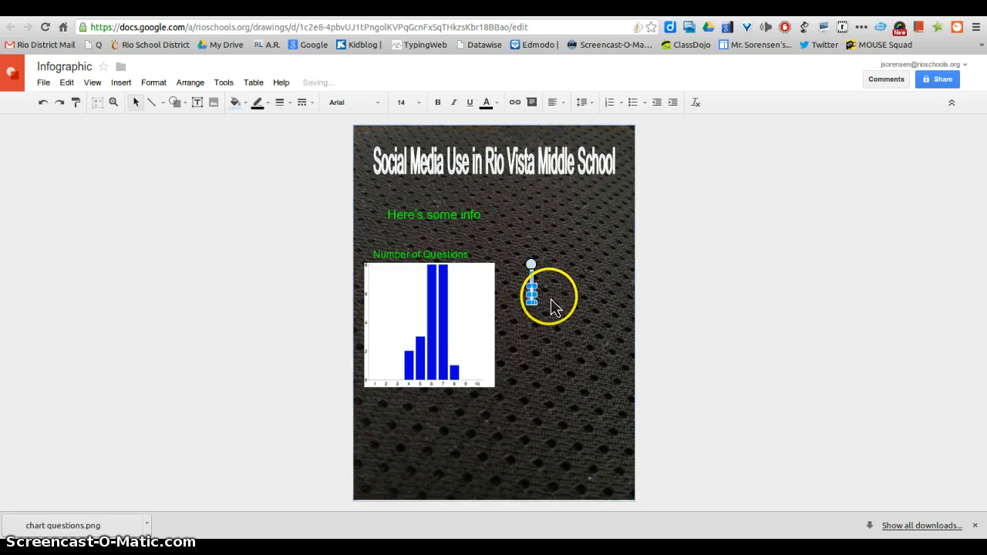
- Delete the head, body and legs of the small figure beside the chart, keeping the larger figure
{"action": "left_click", "coordinate": [537, 293]}
{"action": "left_click", "coordinate": [536, 282]}
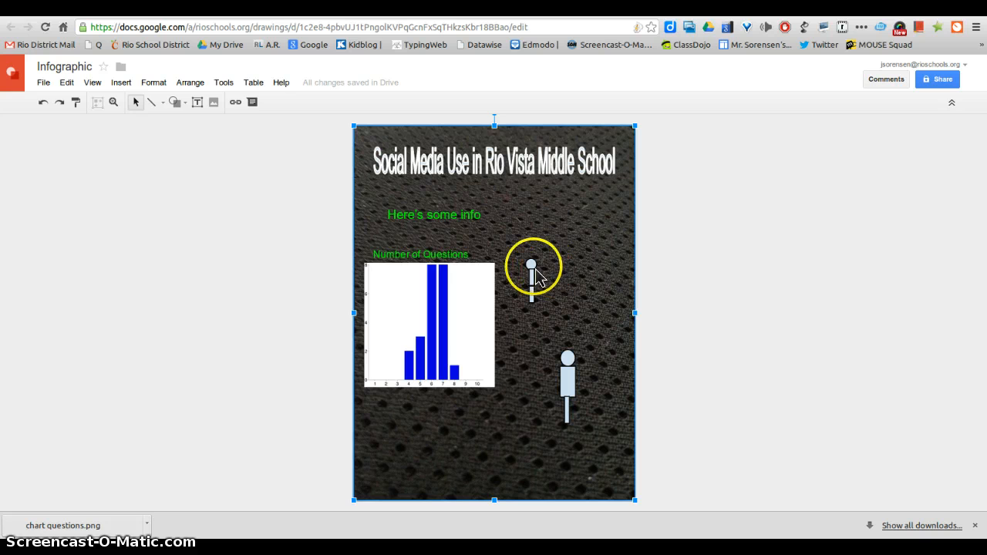
{"action": "left_click", "coordinate": [534, 269]}
{"action": "mouse_move", "coordinate": [545, 271]}
{"action": "left_mouse_down"}
{"action": "mouse_move", "coordinate": [535, 294]}
{"action": "mouse_move", "coordinate": [538, 271]}
{"action": "left_mouse_up"}
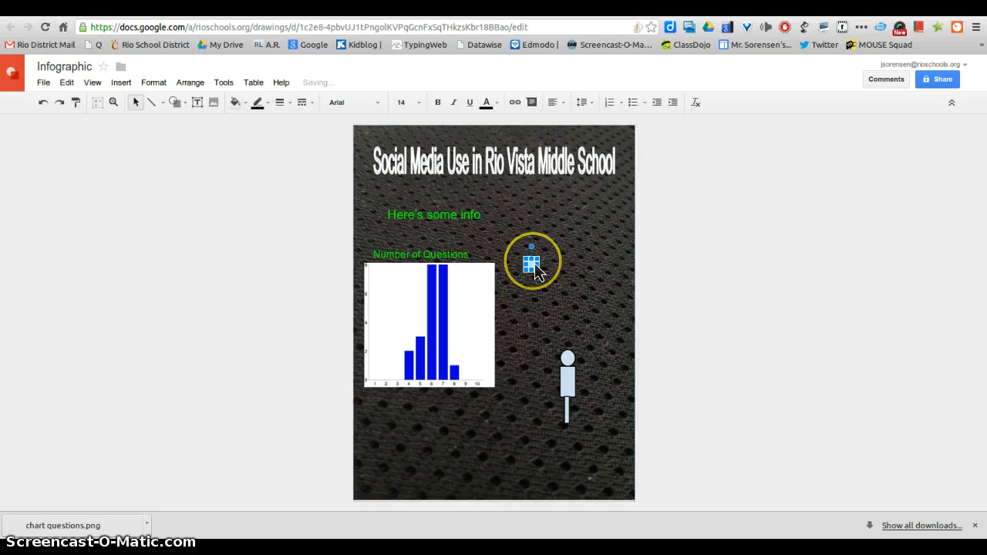
{"action": "key", "text": "Delete"}
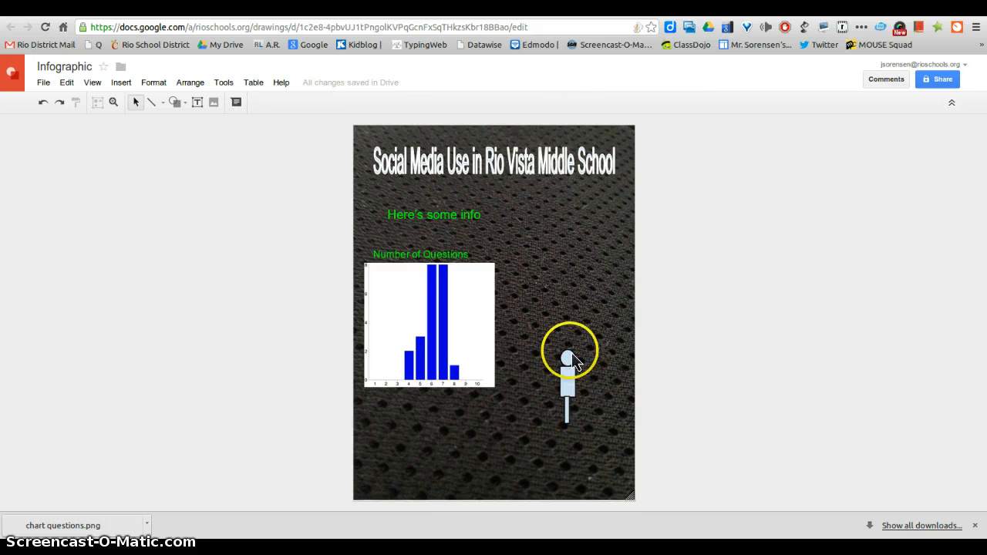
- Move the background image aside to expose the larger figure, and group its head, body and leg shapes
{"action": "left_click_drag", "start_coordinate": [597, 336], "coordinate": [505, 333]}
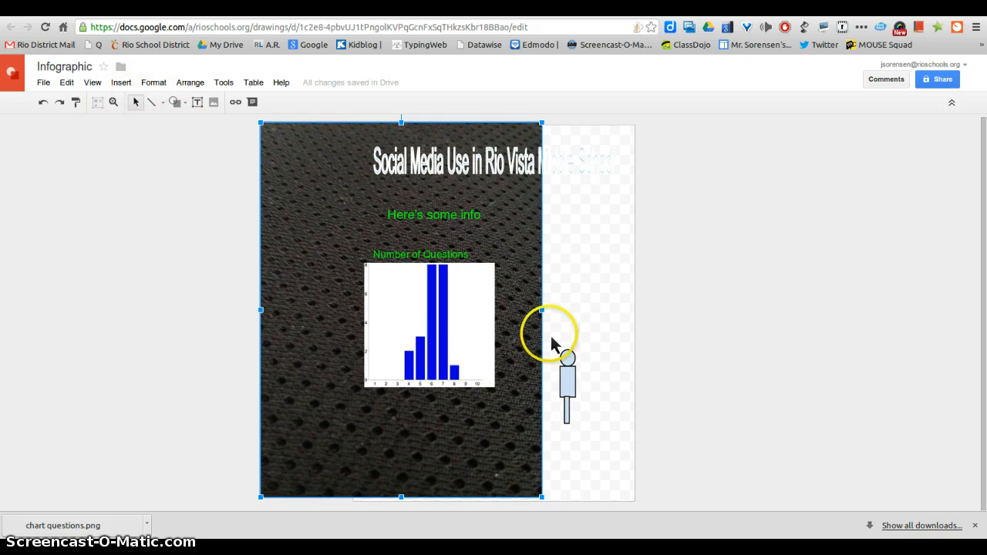
{"action": "left_click_drag", "start_coordinate": [549, 334], "coordinate": [594, 432]}
{"action": "left_click", "coordinate": [189, 83]}
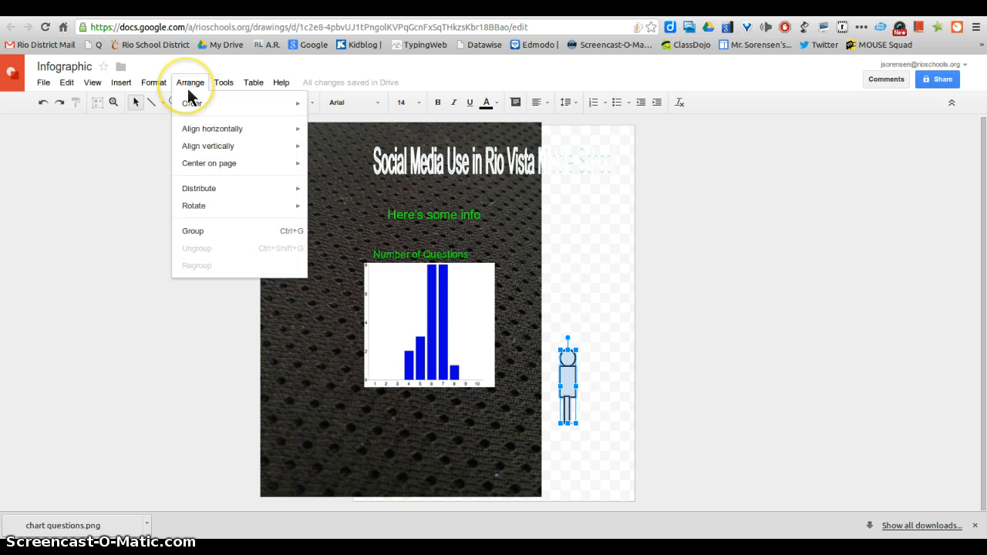
{"action": "left_click", "coordinate": [214, 239]}
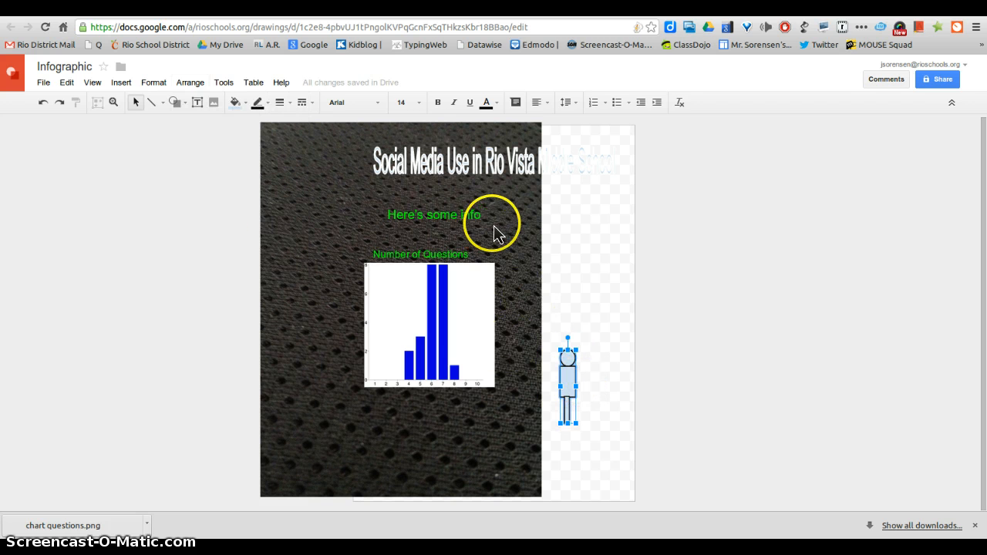
- Move the background image back over the page and shift "Here's some info" up and left beneath the title
{"action": "left_click_drag", "start_coordinate": [511, 226], "coordinate": [375, 160]}
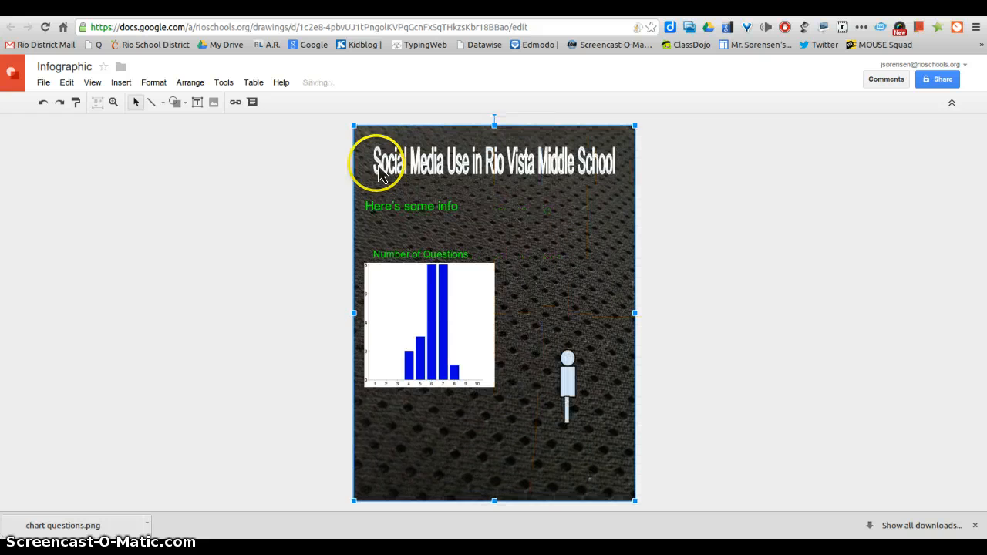
- Move the grouped person figure up beside the chart and duplicate it three times to make four figures
{"action": "left_click", "coordinate": [571, 382]}
{"action": "left_click_drag", "start_coordinate": [571, 382], "coordinate": [553, 293]}
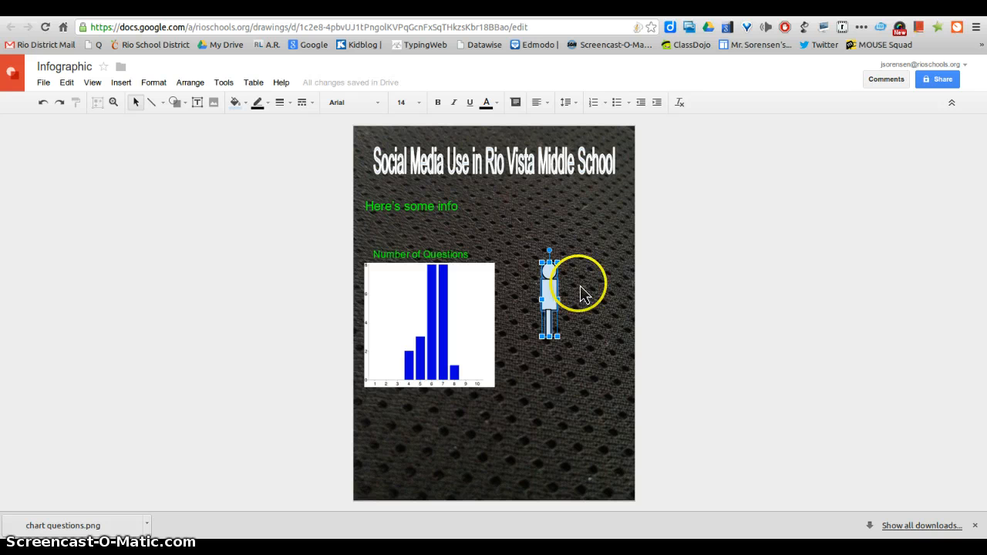
{"action": "key", "text": "ctrl+d"}
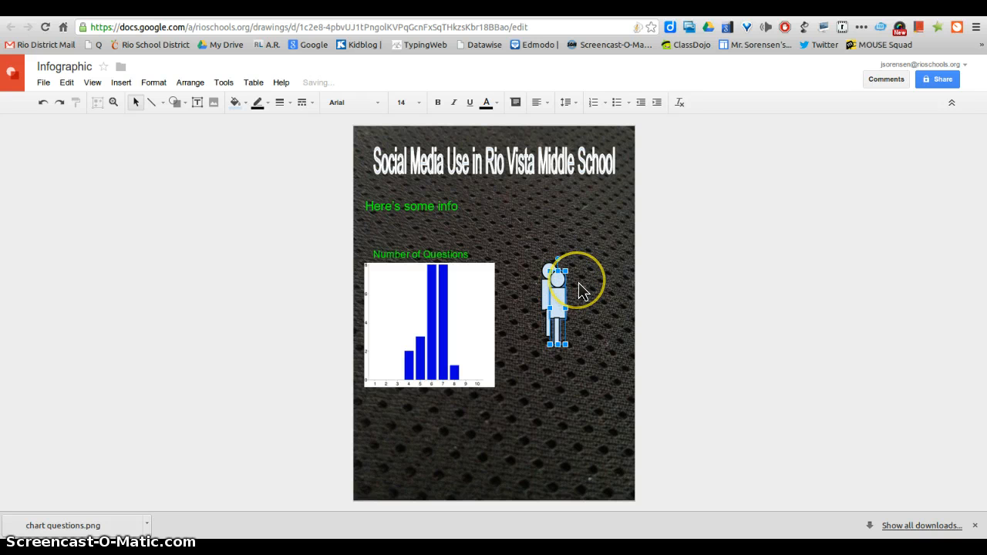
{"action": "key", "text": "ctrl+d"}
{"action": "key", "text": "ctrl+d"}
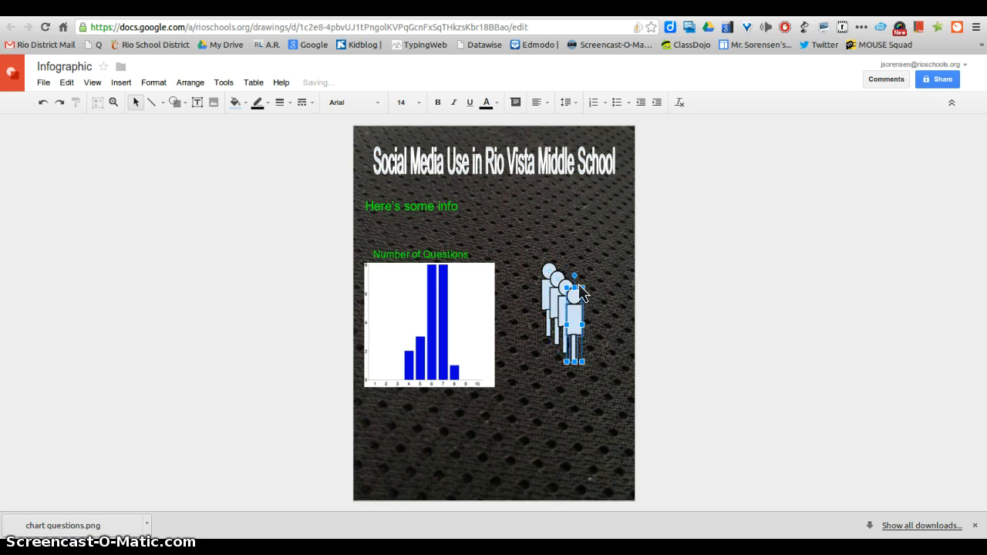
- Spread the four person figures into a level row to the right of the chart, below the title
{"action": "left_click_drag", "start_coordinate": [548, 274], "coordinate": [522, 234]}
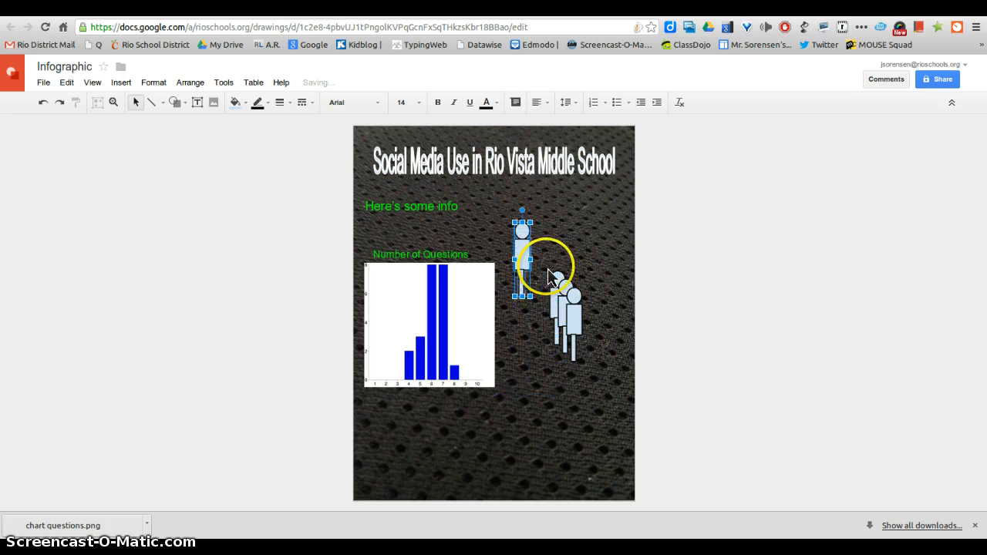
{"action": "left_click_drag", "start_coordinate": [557, 283], "coordinate": [544, 240]}
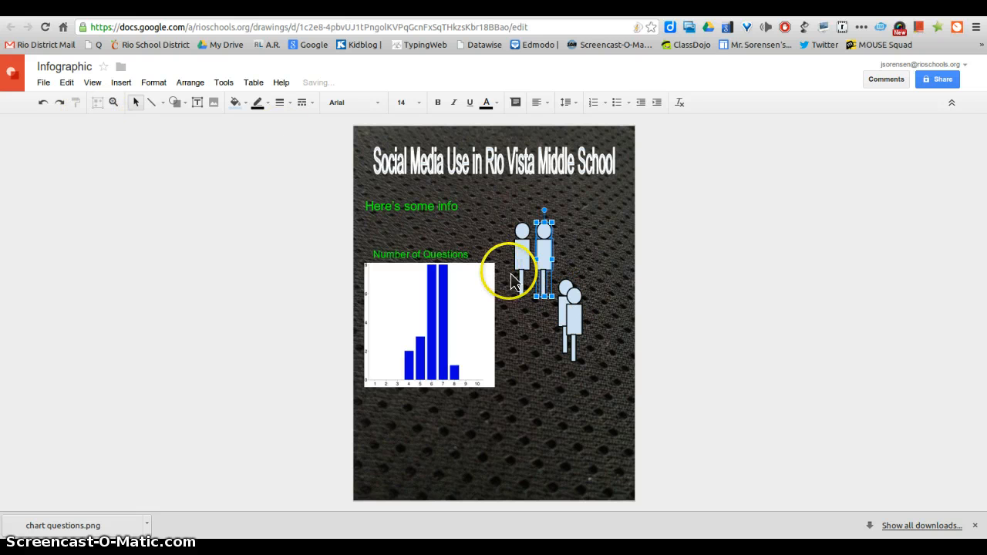
{"action": "left_click", "coordinate": [563, 291]}
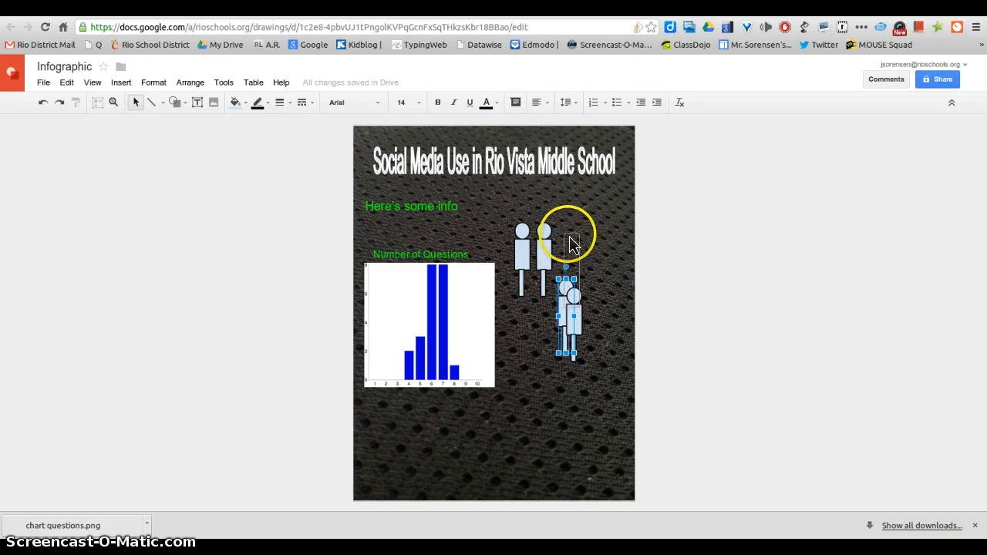
{"action": "left_click_drag", "start_coordinate": [571, 244], "coordinate": [569, 233]}
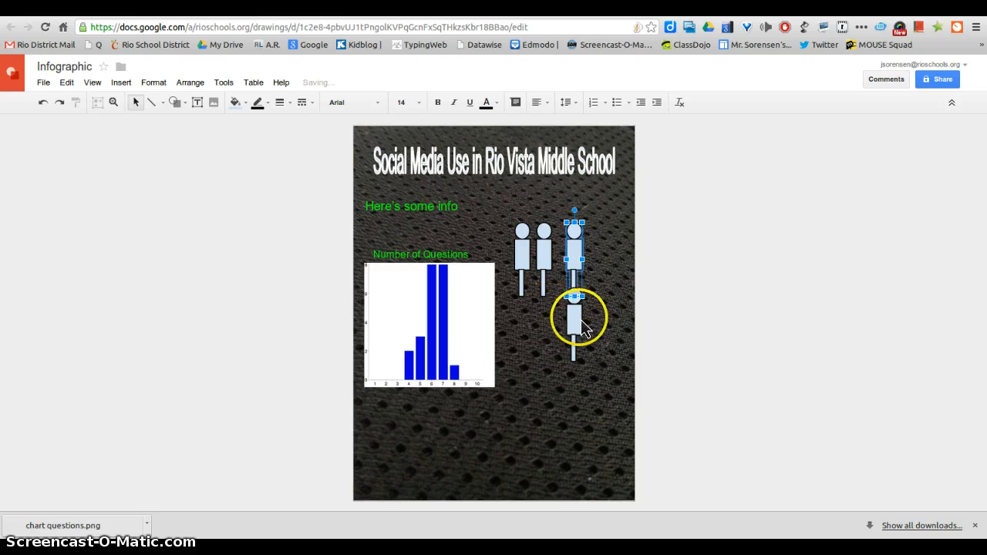
{"action": "left_click_drag", "start_coordinate": [584, 328], "coordinate": [604, 271]}
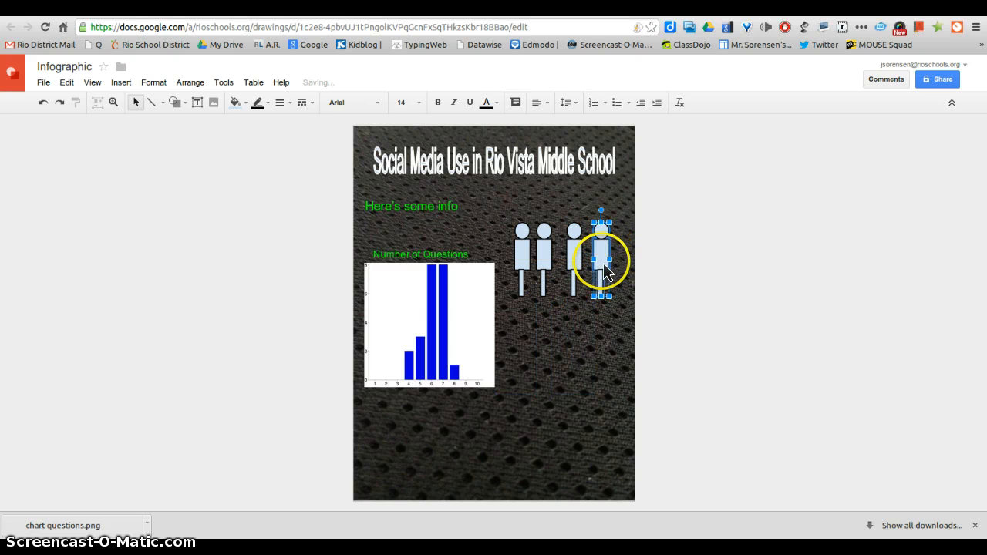
- Set both the outline and the fill of the rightmost figure's body to green
{"action": "left_click", "coordinate": [259, 103]}
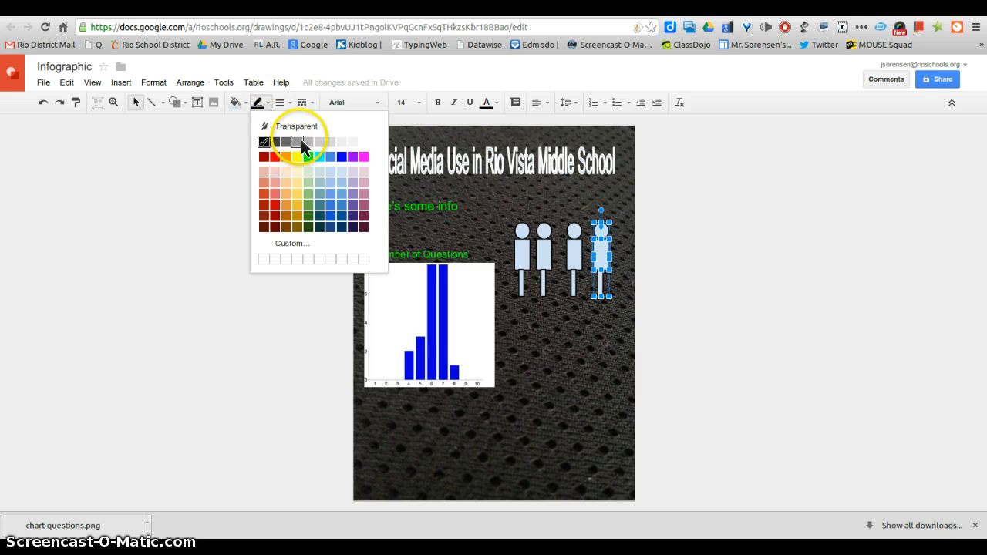
{"action": "left_click", "coordinate": [308, 158]}
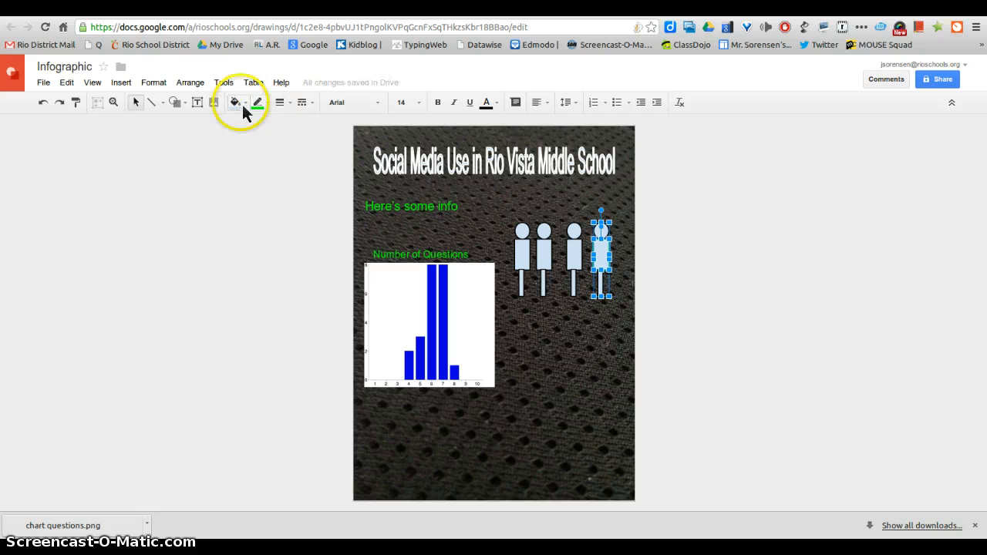
{"action": "left_click", "coordinate": [241, 105]}
{"action": "left_click", "coordinate": [287, 157]}
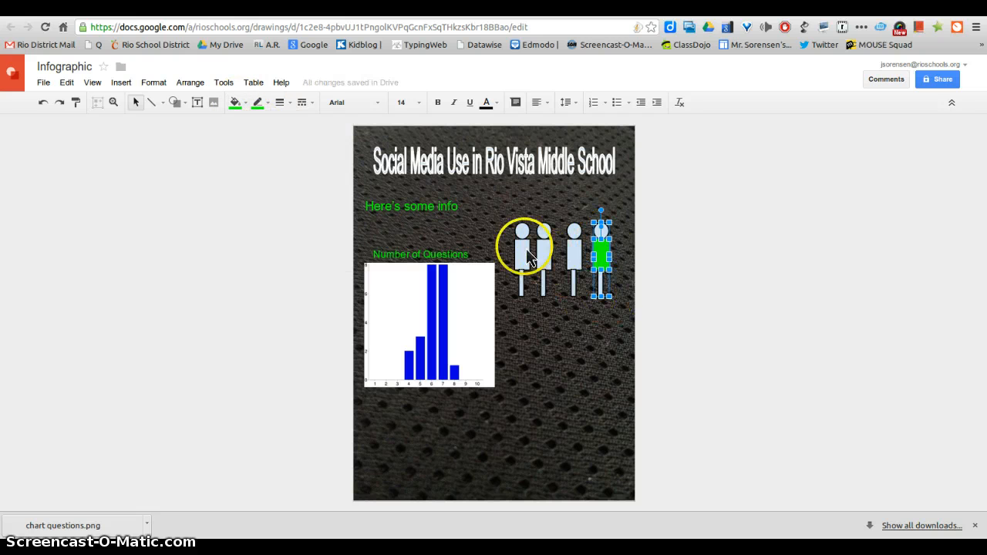
- Fill the legs and head of the rightmost figure with green
{"action": "left_click", "coordinate": [601, 282]}
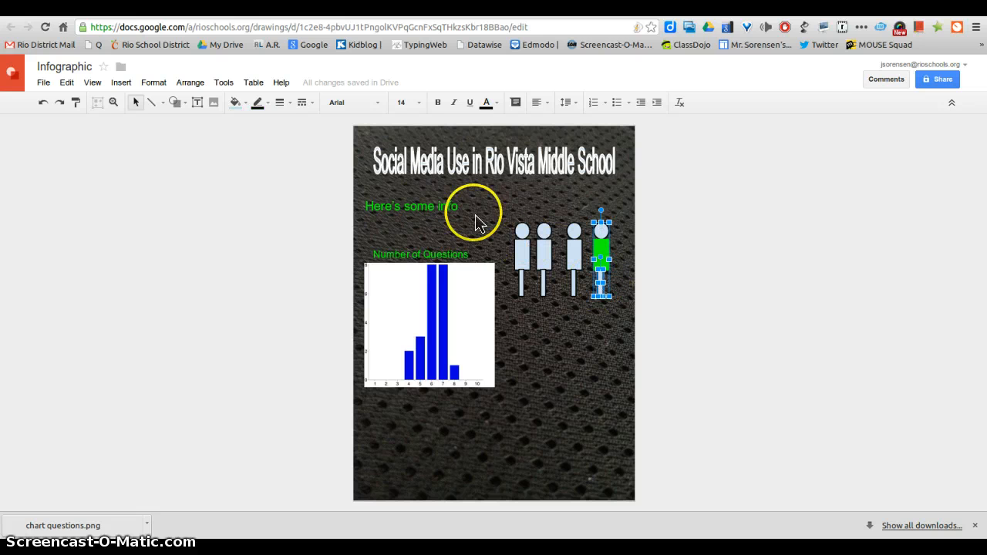
{"action": "left_click", "coordinate": [238, 103]}
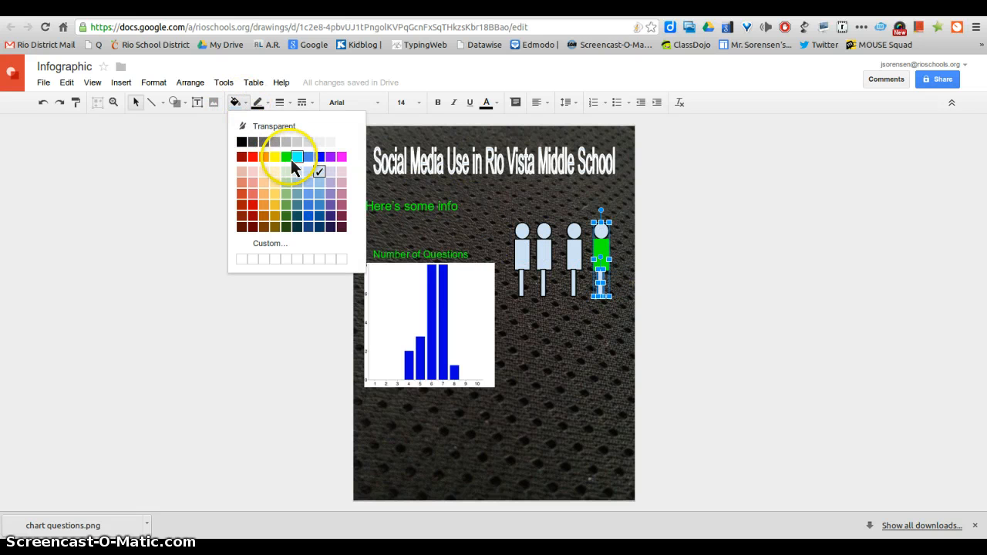
{"action": "left_click", "coordinate": [286, 158]}
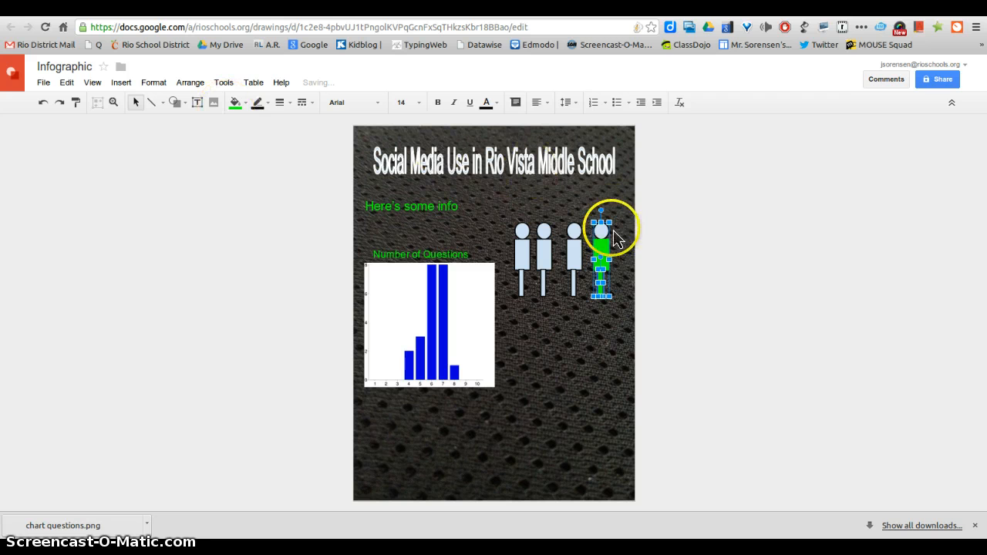
{"action": "left_click", "coordinate": [236, 104]}
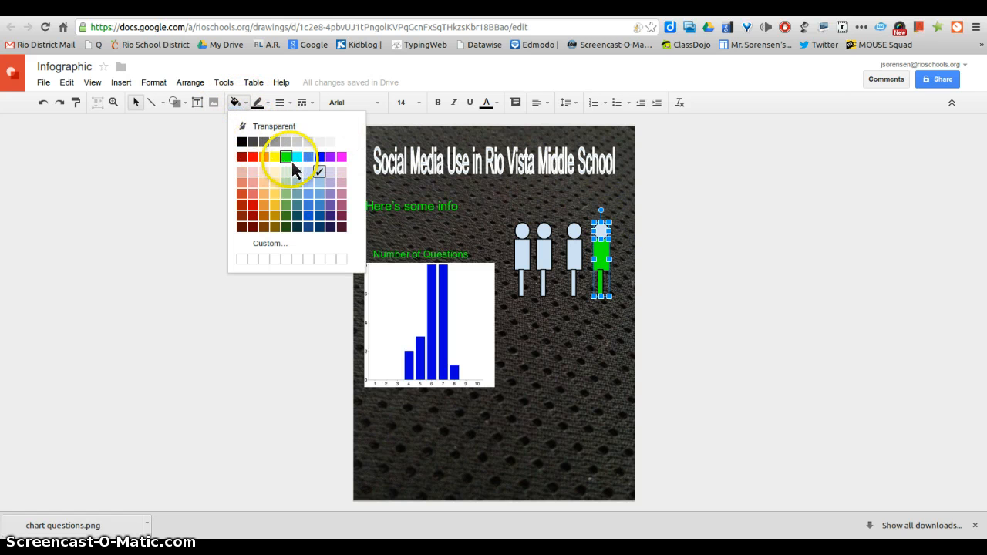
{"action": "left_click", "coordinate": [288, 159]}
{"action": "left_click", "coordinate": [597, 345]}
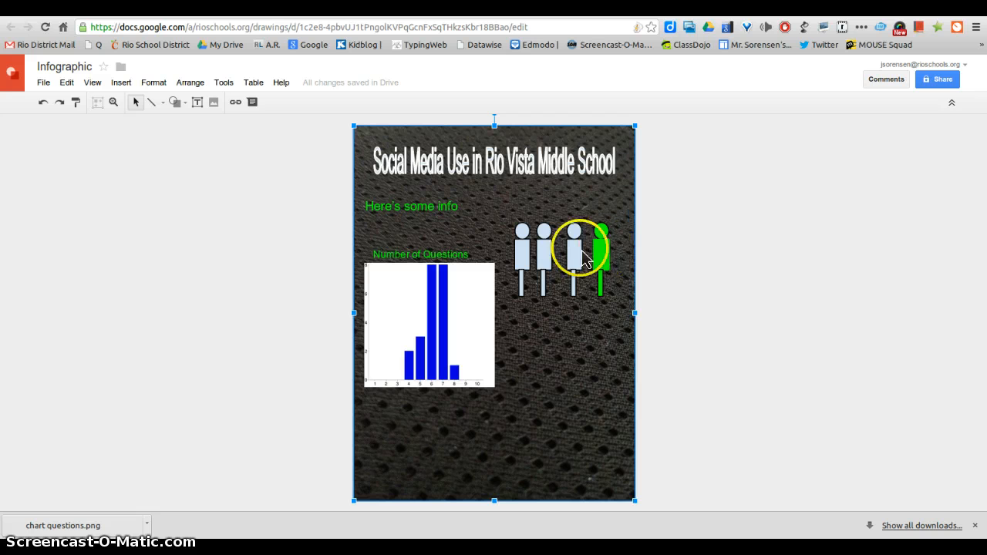
- Add a text box beneath the row of figures reading "3 out of 4 students prefer Instagram to Facebook"
{"action": "left_click", "coordinate": [198, 102]}
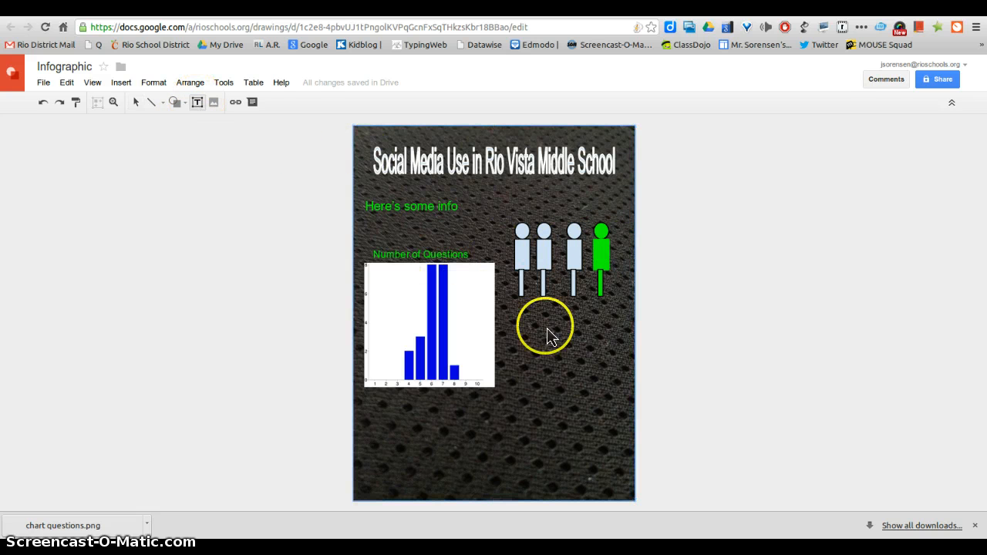
{"action": "left_click_drag", "start_coordinate": [550, 334], "coordinate": [591, 356]}
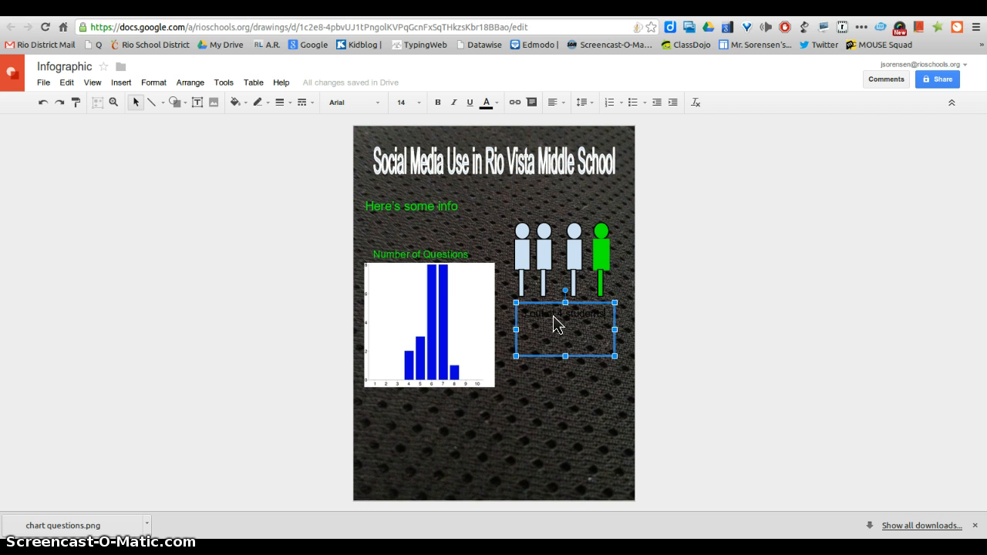
{"action": "type", "text": "prefer Instagram to Facebook"}
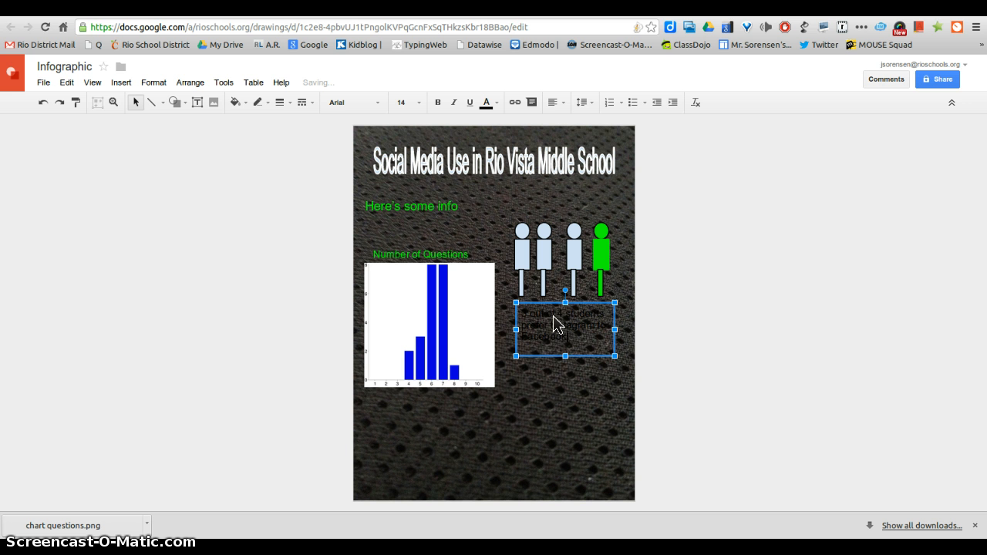
- Change the color of the whole caption under the figures to cyan
{"action": "left_click_drag", "start_coordinate": [632, 375], "coordinate": [520, 317]}
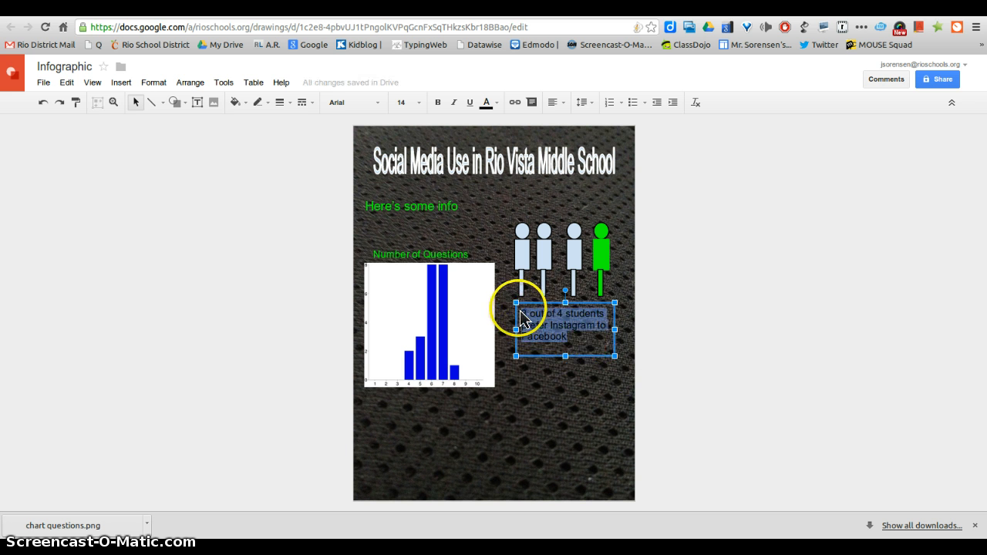
{"action": "left_click", "coordinate": [487, 102]}
{"action": "left_click", "coordinate": [547, 163]}
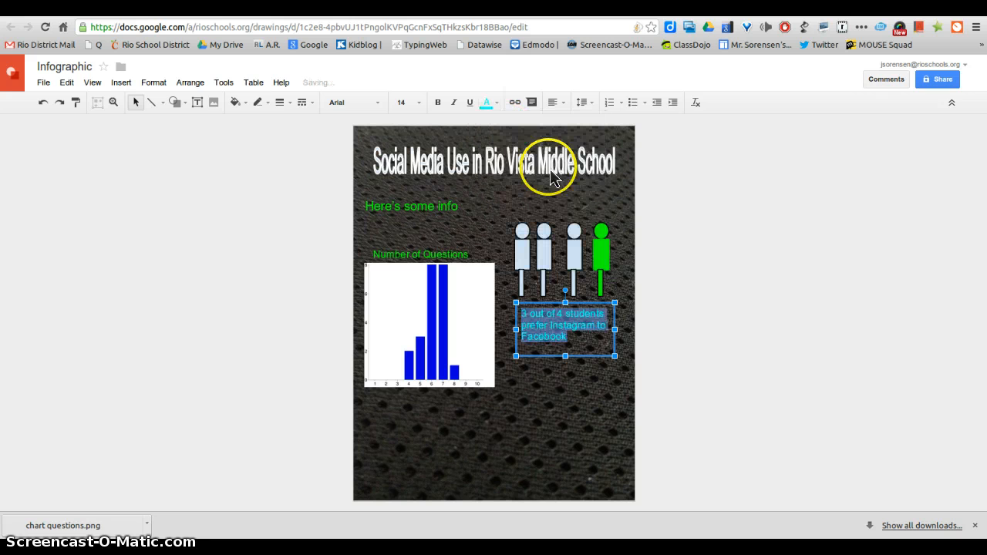
{"action": "left_click", "coordinate": [591, 369]}
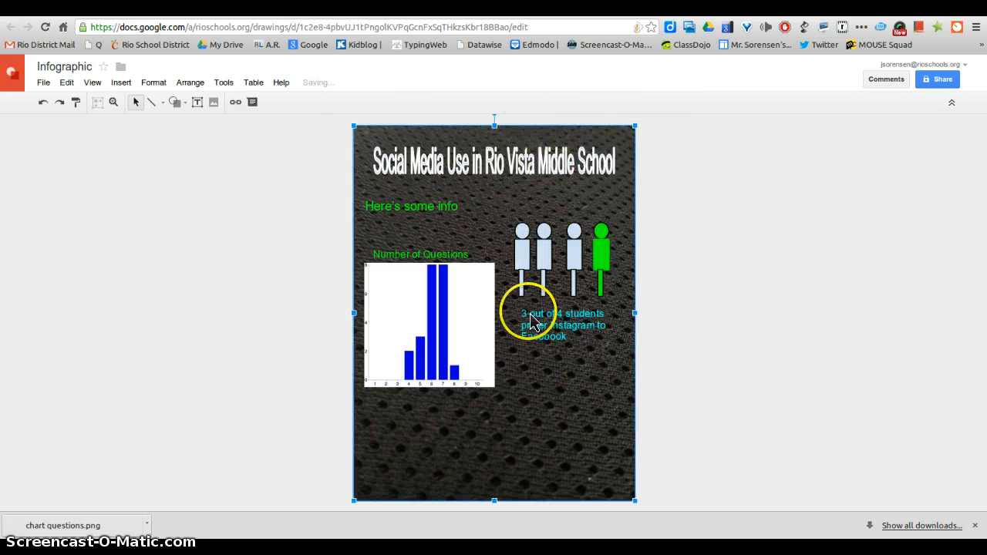
- Enlarge the numbers 3 and 4 in the caption to font size 30, and widen and reposition its text box under the figures
{"action": "left_click_drag", "start_coordinate": [529, 315], "coordinate": [522, 316]}
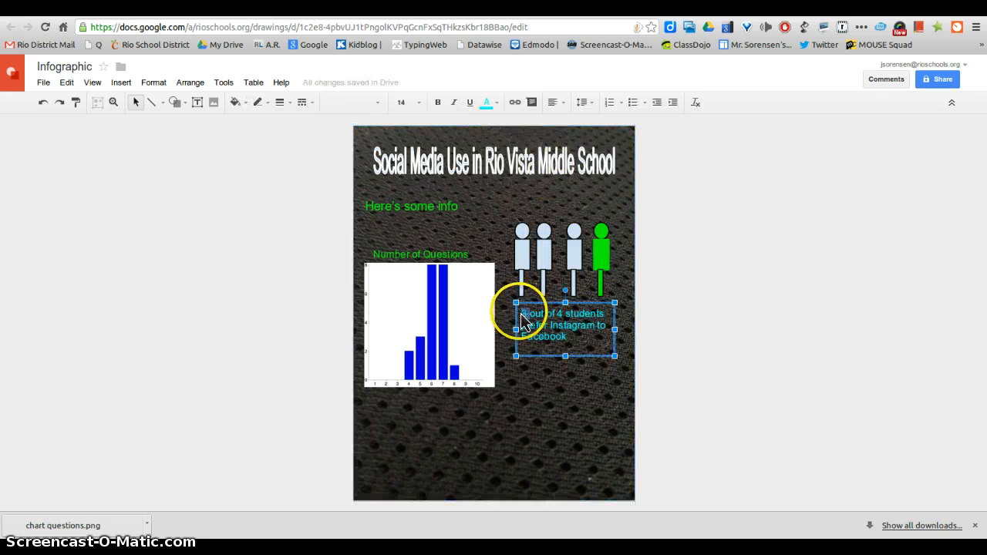
{"action": "left_click", "coordinate": [418, 105]}
{"action": "left_click", "coordinate": [410, 299]}
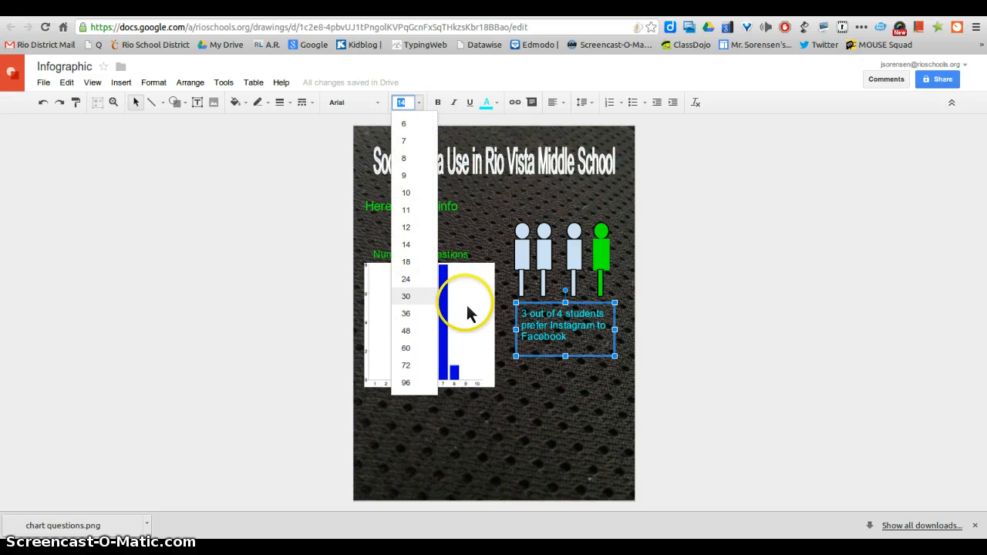
{"action": "left_click_drag", "start_coordinate": [572, 325], "coordinate": [562, 325]}
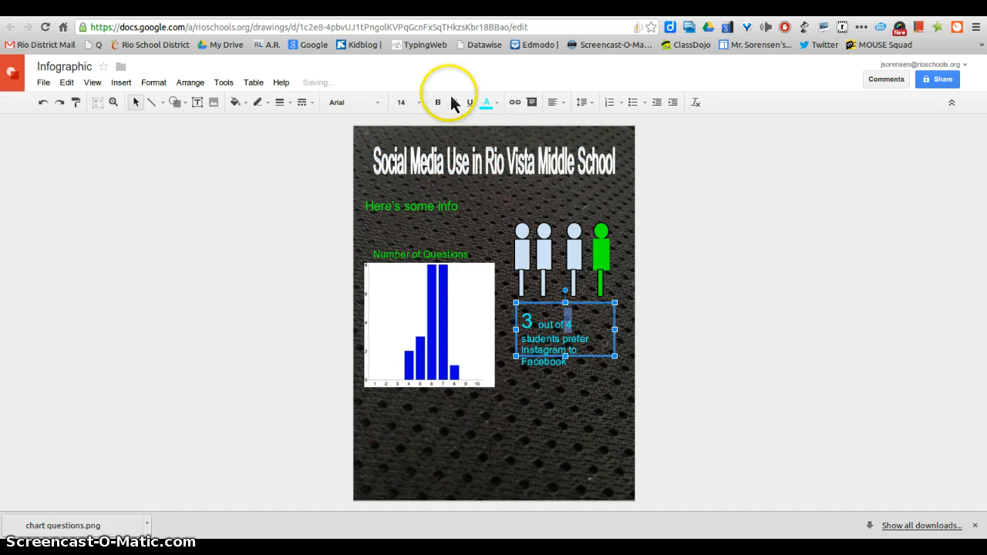
{"action": "left_click", "coordinate": [424, 106]}
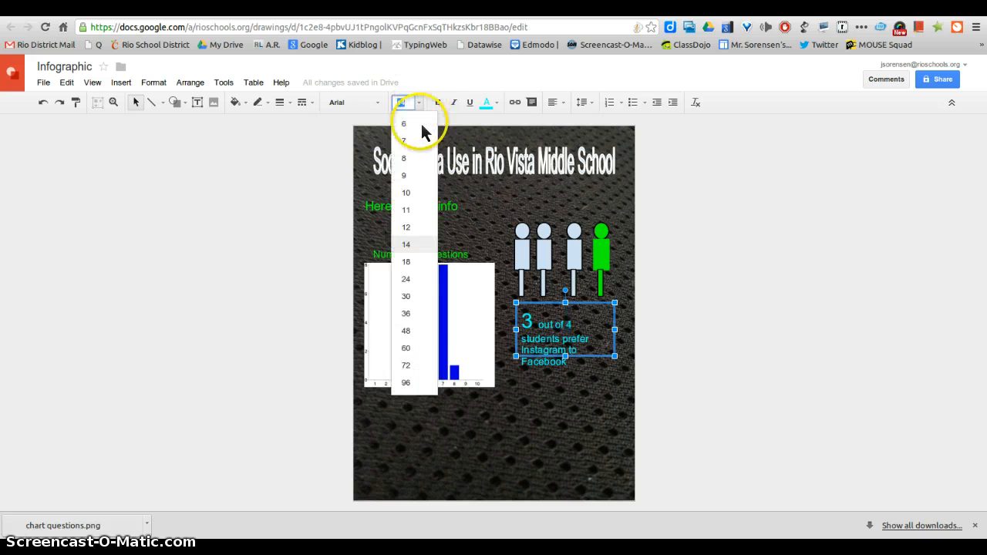
{"action": "left_click", "coordinate": [412, 301]}
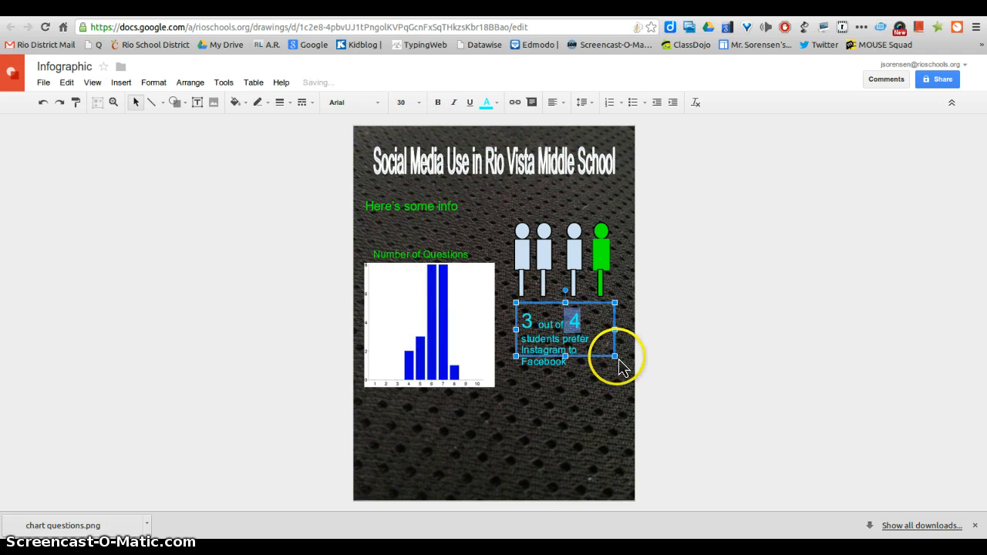
{"action": "left_click_drag", "start_coordinate": [617, 356], "coordinate": [627, 324]}
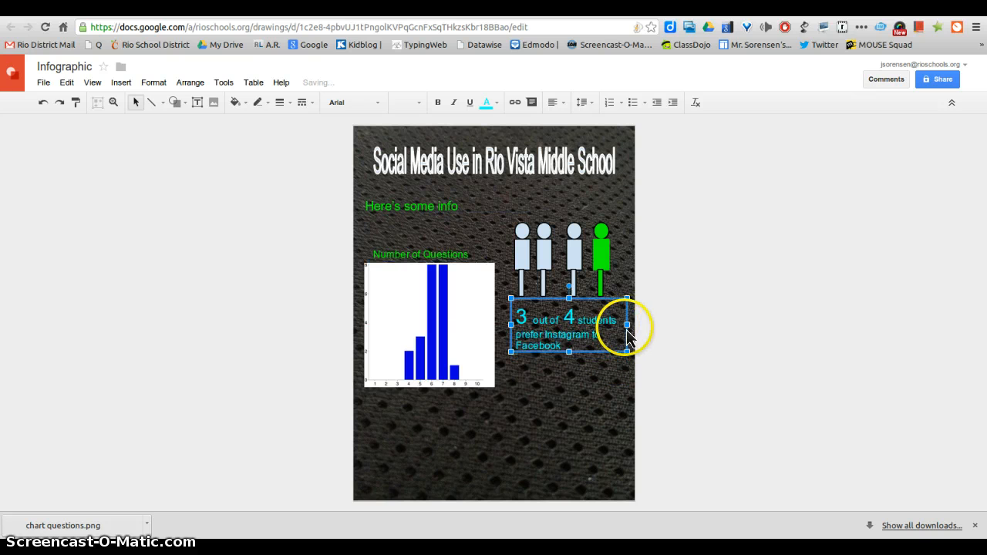
{"action": "left_click", "coordinate": [590, 378]}
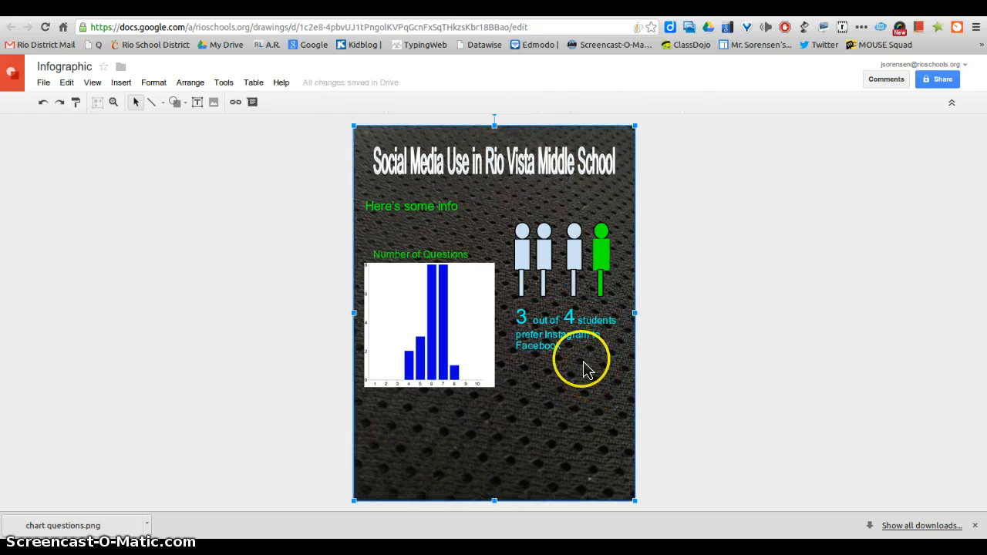